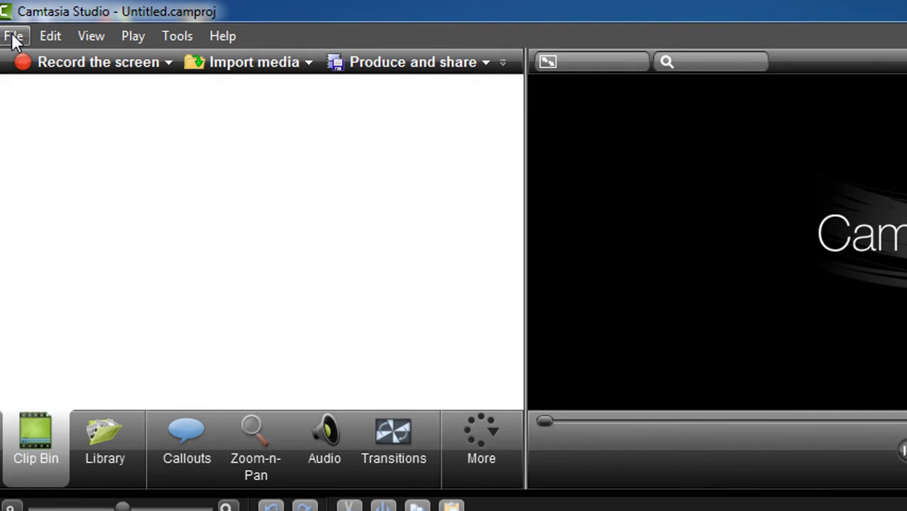
{"action": "left_click", "coordinate": [13, 36]}
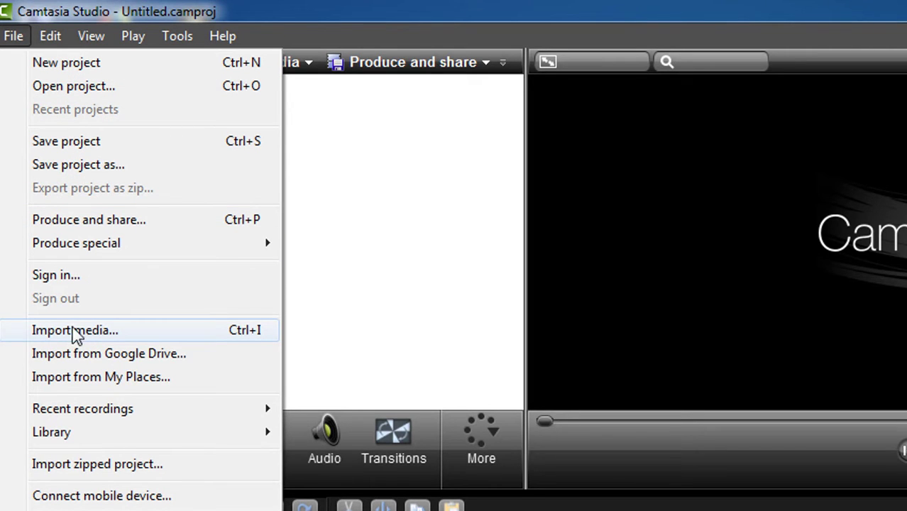
{"action": "left_click", "coordinate": [106, 333]}
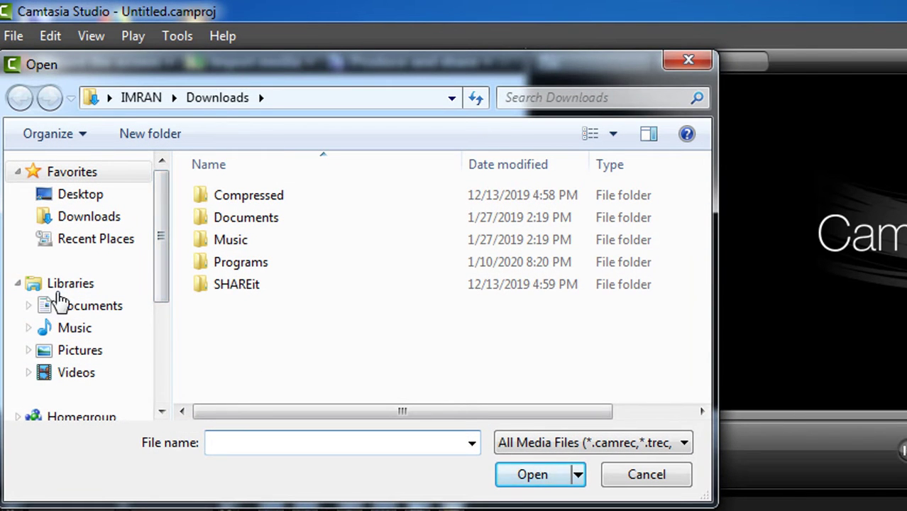
{"action": "left_click_drag", "start_coordinate": [158, 239], "coordinate": [165, 325]}
{"action": "left_click", "coordinate": [685, 63]}
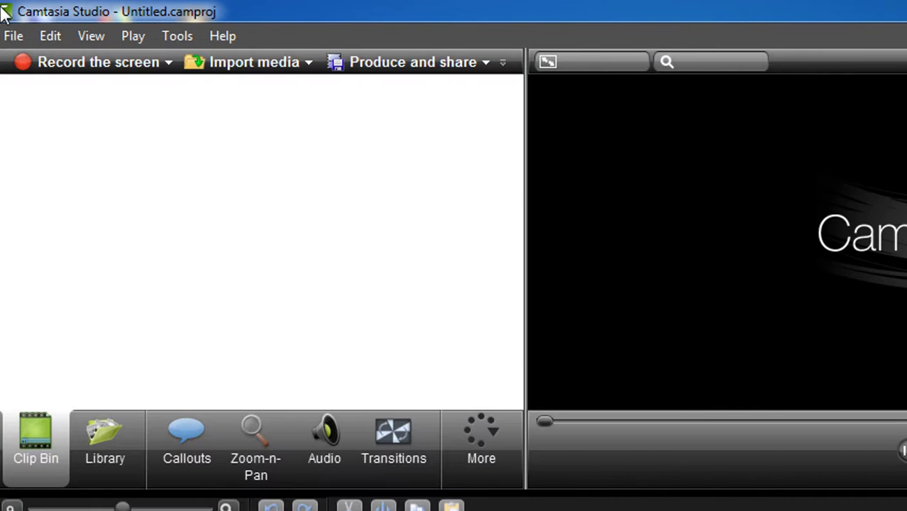
Try to import media from My Places
{"action": "left_click", "coordinate": [14, 35]}
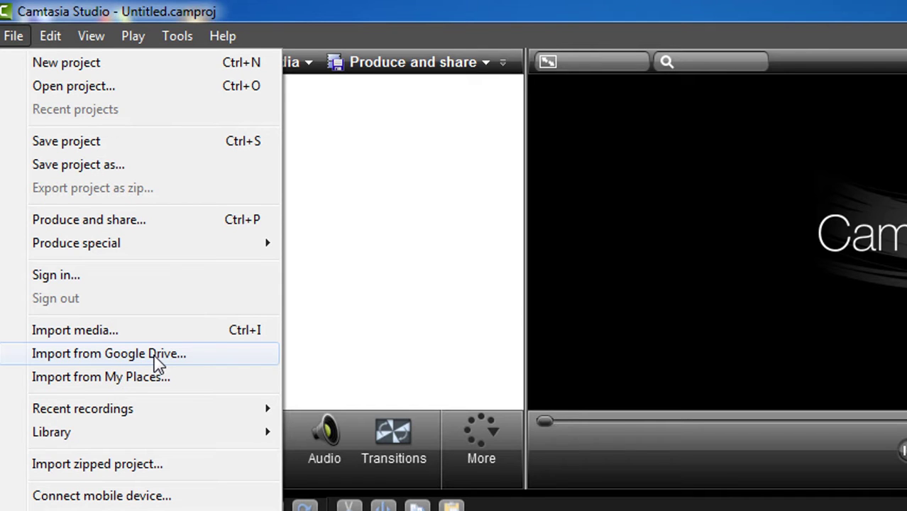
{"action": "left_click", "coordinate": [93, 387]}
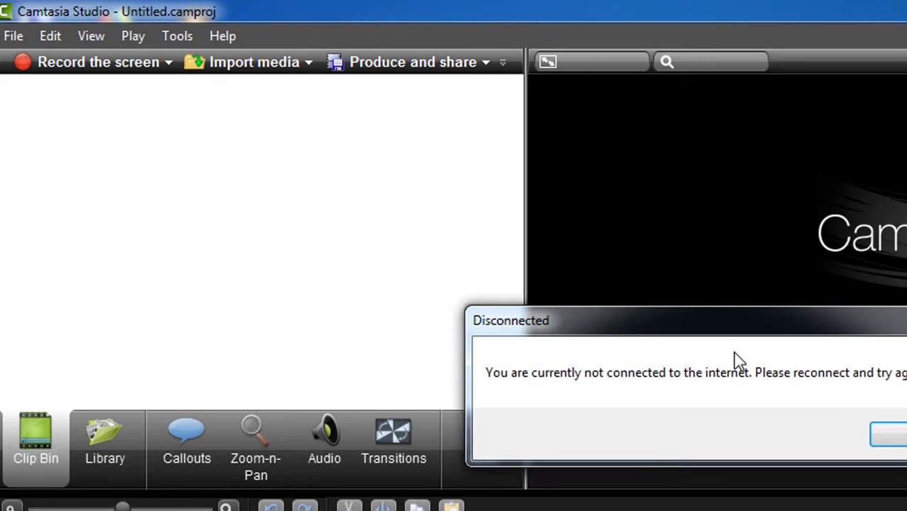
{"action": "left_click", "coordinate": [886, 433]}
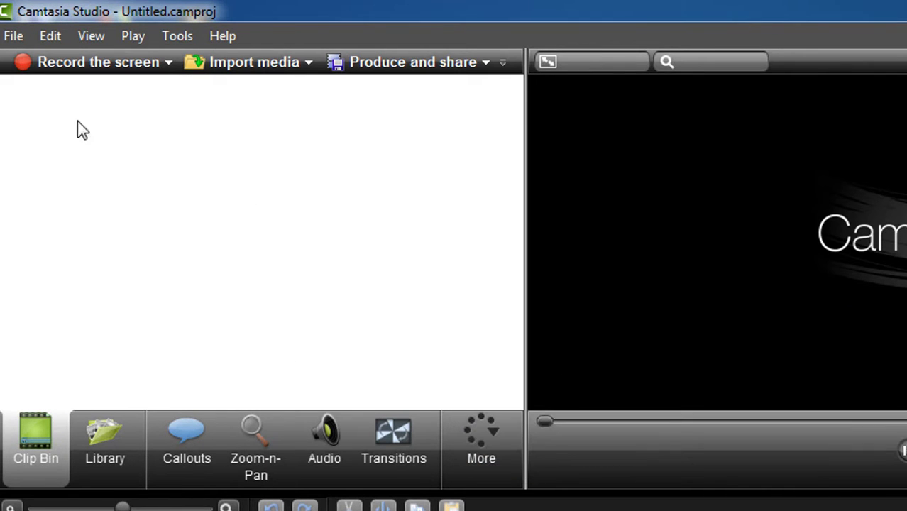
{"action": "left_click", "coordinate": [13, 35]}
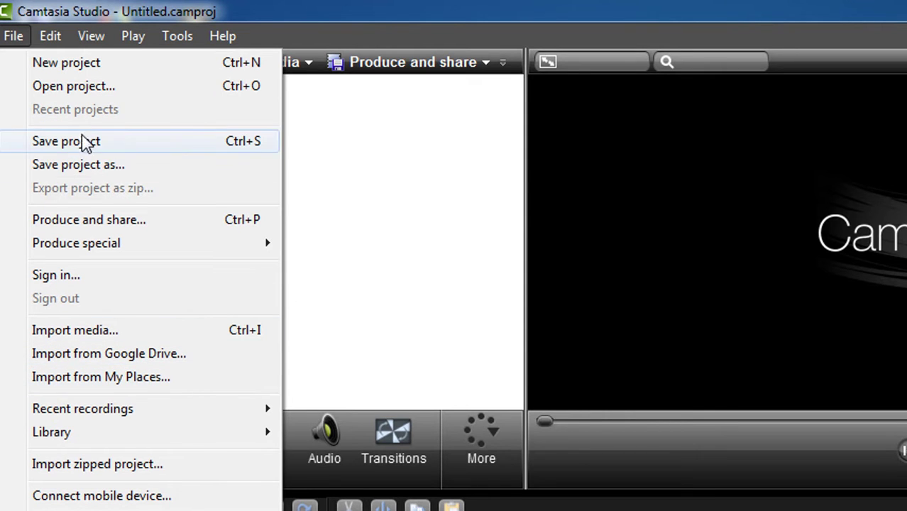
{"action": "left_click", "coordinate": [90, 332]}
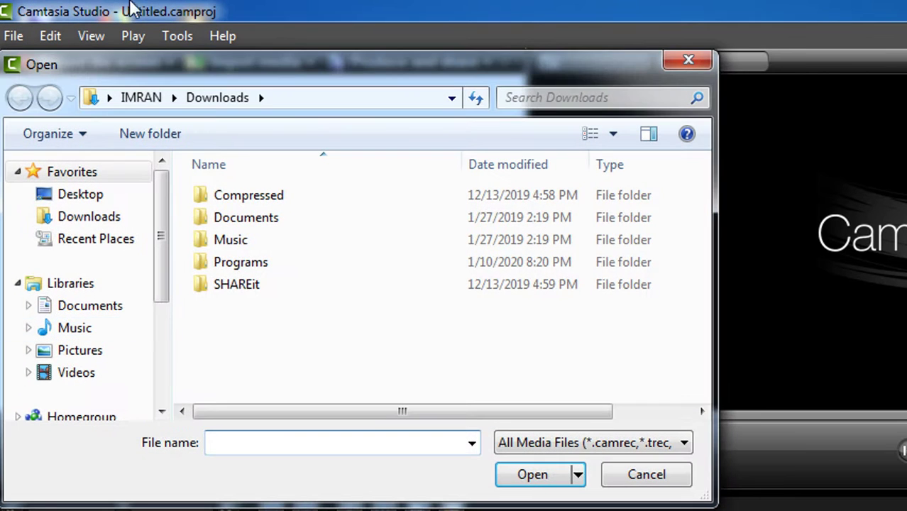
{"action": "left_click", "coordinate": [91, 197]}
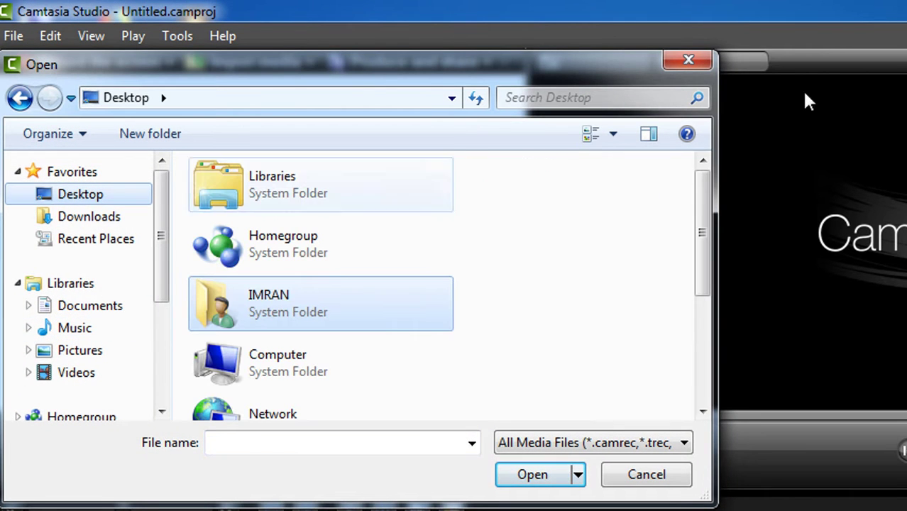
{"action": "left_click", "coordinate": [687, 63]}
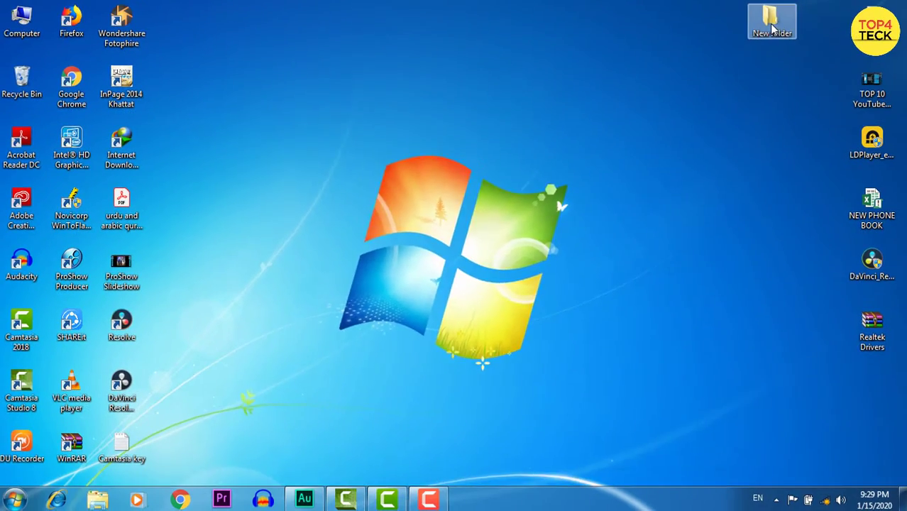
Open New folder on the desktop and the YT EDITING VIDEO folder on Local Disk (D:) in a separate window
{"action": "double_click", "coordinate": [771, 22]}
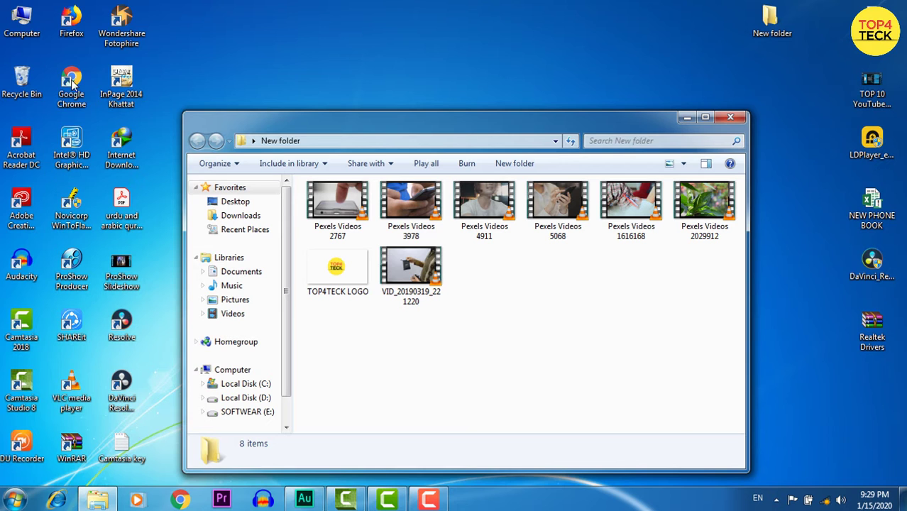
{"action": "left_click", "coordinate": [21, 21]}
{"action": "double_click", "coordinate": [22, 21]}
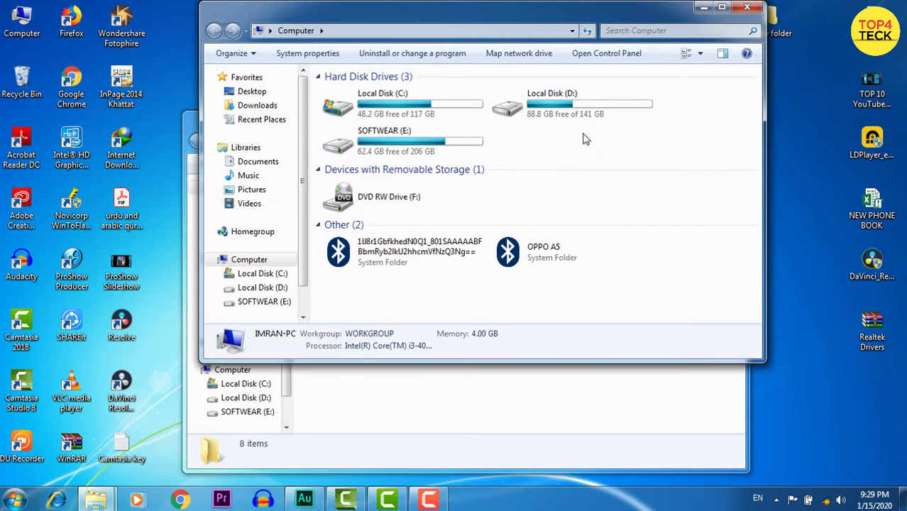
{"action": "double_click", "coordinate": [561, 97]}
{"action": "double_click", "coordinate": [363, 263]}
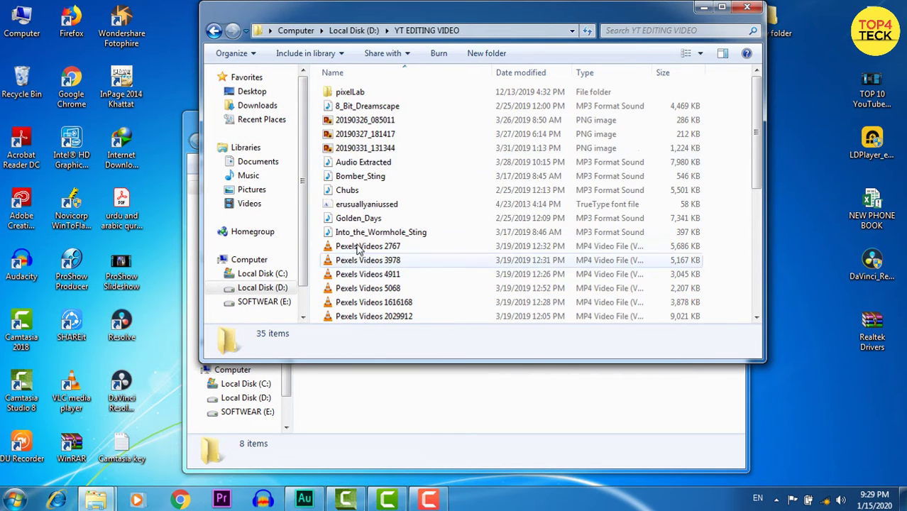
Copy Audio Extracted, Bomber_Sting, Chubs, Golden_Days and Into_the_Wormhole_Sting into the desktop's New folder, and check that folder's contents
{"action": "left_click", "coordinate": [364, 163]}
{"action": "left_click", "coordinate": [358, 190], "text": "shift"}
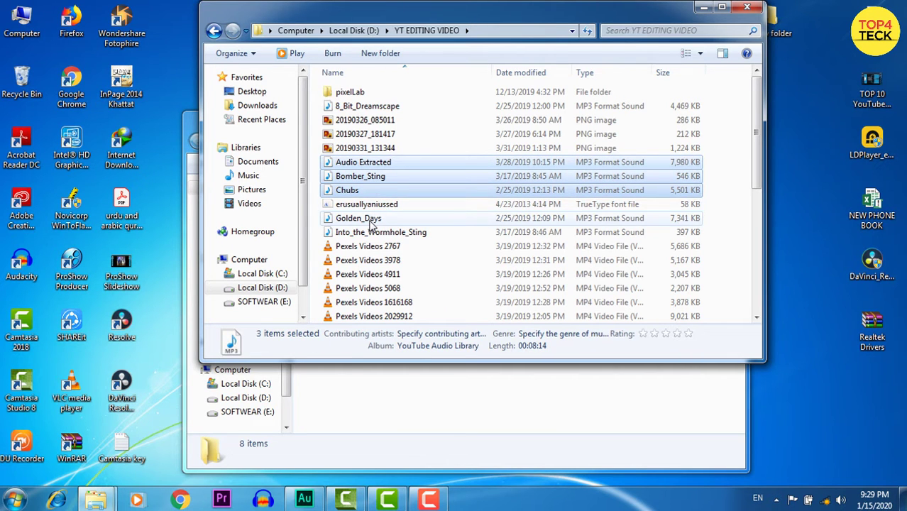
{"action": "left_click", "coordinate": [359, 219], "text": "ctrl"}
{"action": "left_click", "coordinate": [380, 232], "text": "ctrl"}
{"action": "left_click_drag", "start_coordinate": [362, 190], "coordinate": [430, 450]}
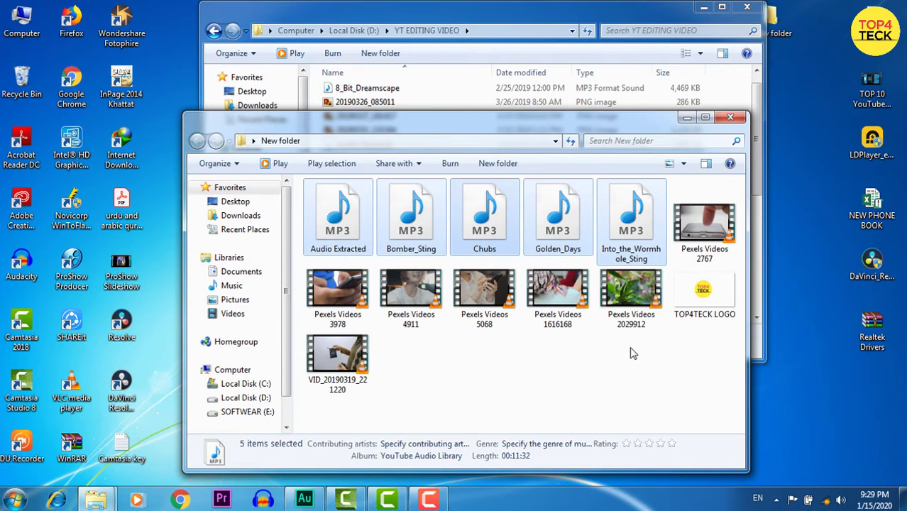
{"action": "left_click", "coordinate": [598, 387]}
{"action": "left_click", "coordinate": [731, 117]}
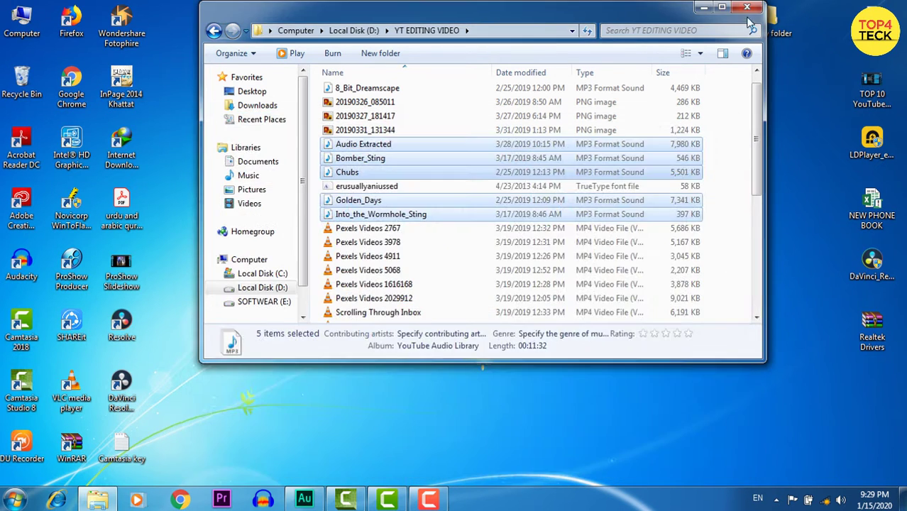
{"action": "left_click", "coordinate": [747, 10]}
{"action": "double_click", "coordinate": [772, 21]}
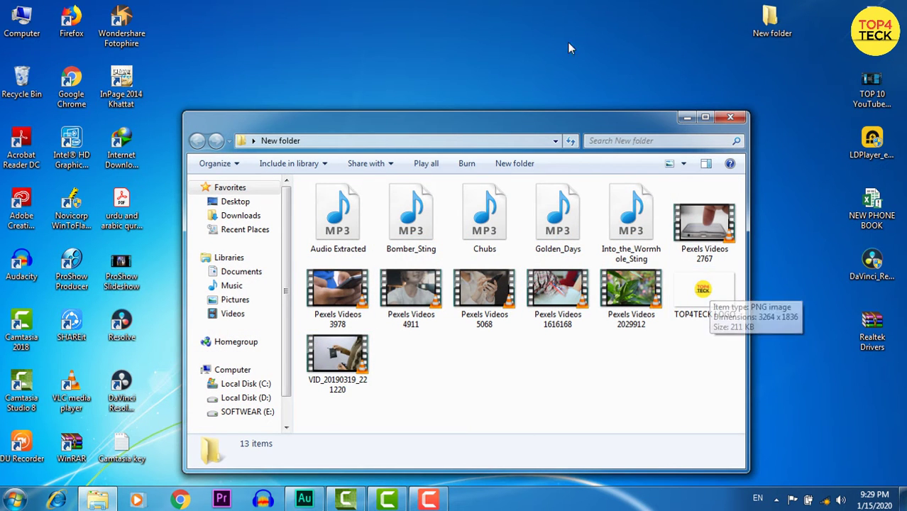
{"action": "left_click", "coordinate": [730, 117]}
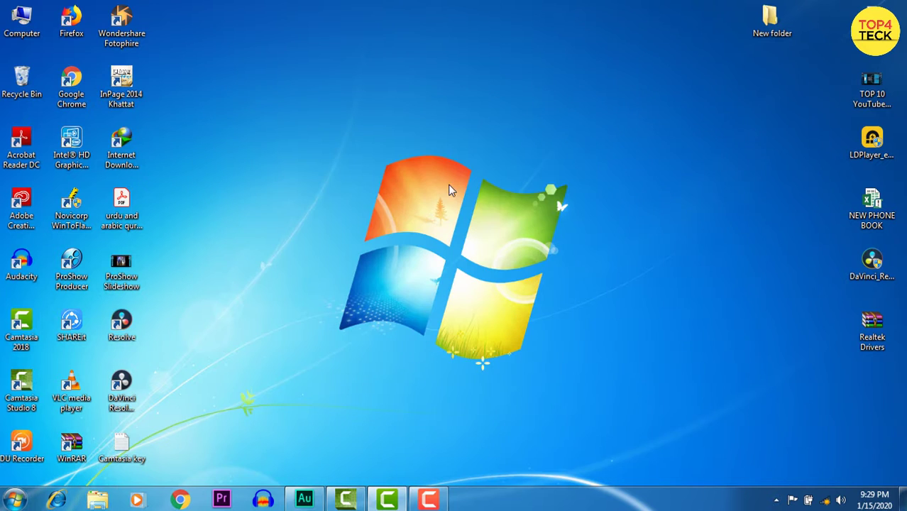
Switch to Camtasia Studio and browse to the desktop's New folder for a media import
{"action": "left_click", "coordinate": [352, 499]}
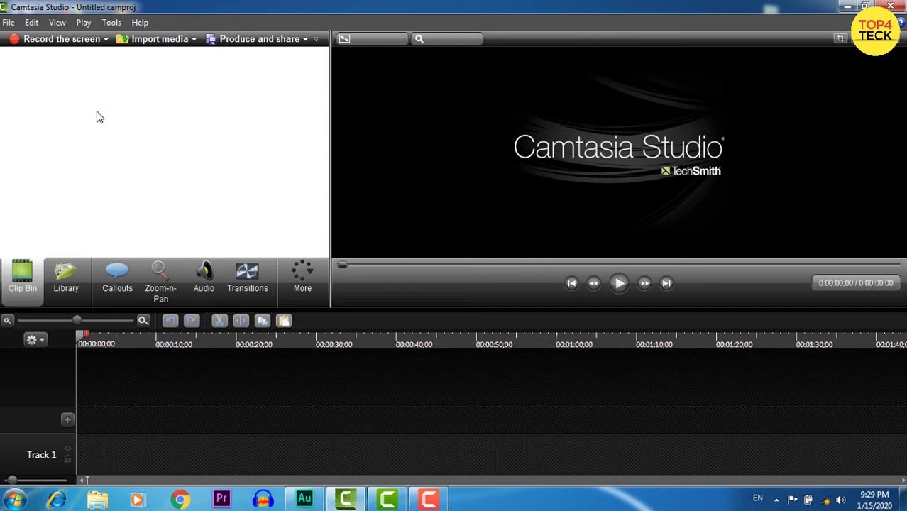
{"action": "left_click", "coordinate": [7, 25]}
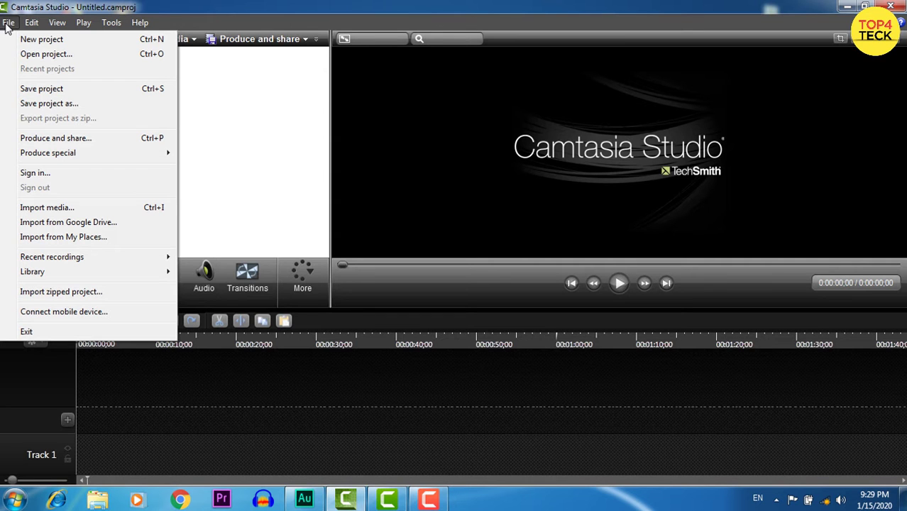
{"action": "left_click", "coordinate": [34, 206]}
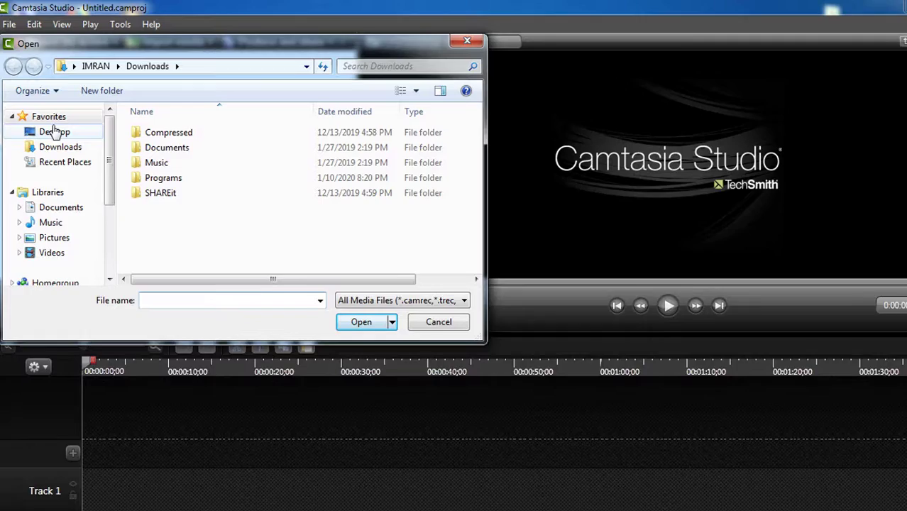
{"action": "left_click", "coordinate": [50, 122]}
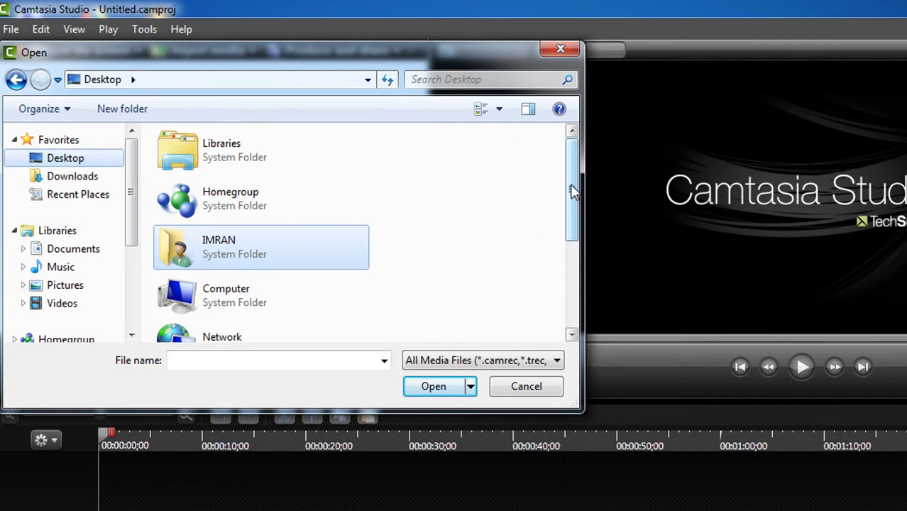
{"action": "left_click_drag", "start_coordinate": [573, 189], "coordinate": [563, 264]}
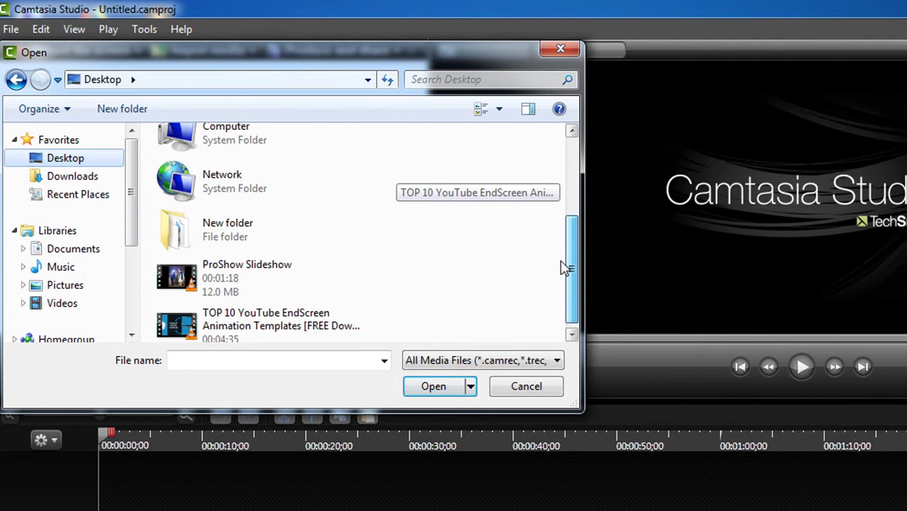
{"action": "double_click", "coordinate": [219, 223]}
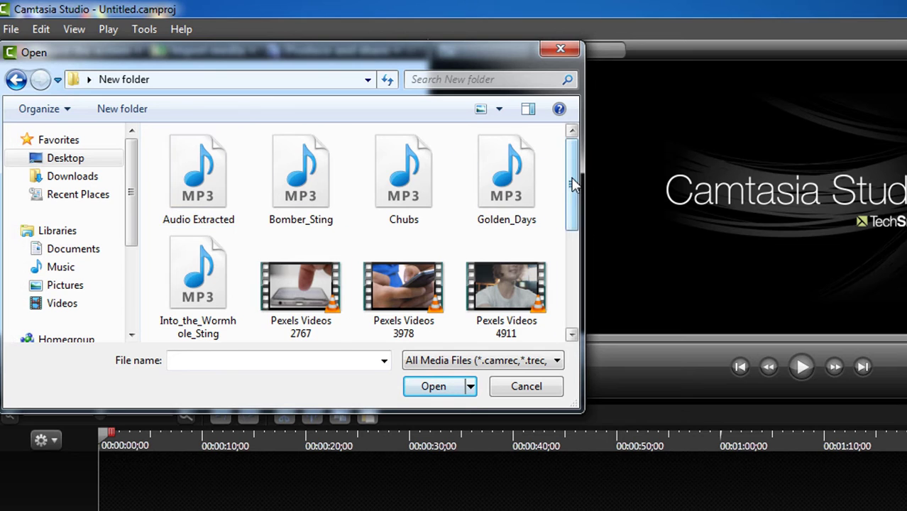
{"action": "mouse_move", "coordinate": [573, 181]}
{"action": "left_mouse_down"}
{"action": "mouse_move", "coordinate": [568, 254]}
{"action": "mouse_move", "coordinate": [571, 189]}
{"action": "left_mouse_up"}
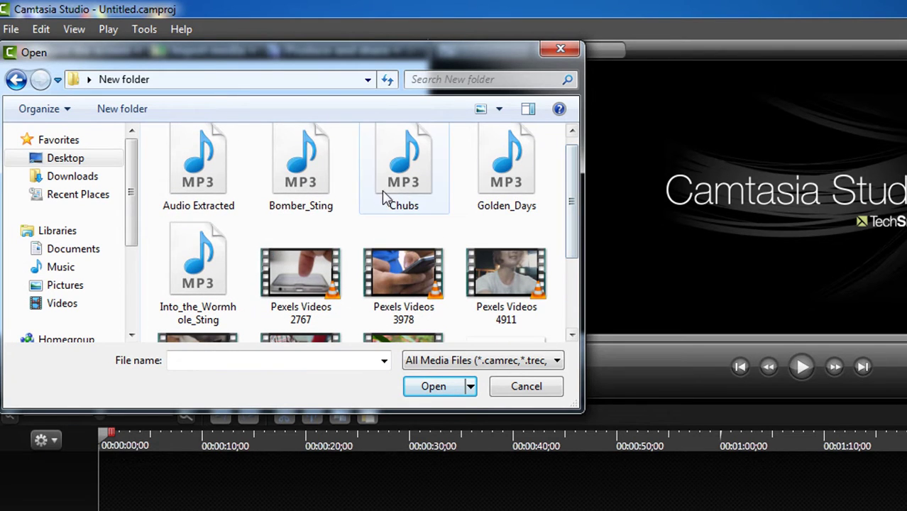
Import the audio files Audio Extracted, Bomber_Sting, Chubs, Golden_Days and Into_the_Wormhole_Sting into the Clip Bin
{"action": "left_click", "coordinate": [189, 163]}
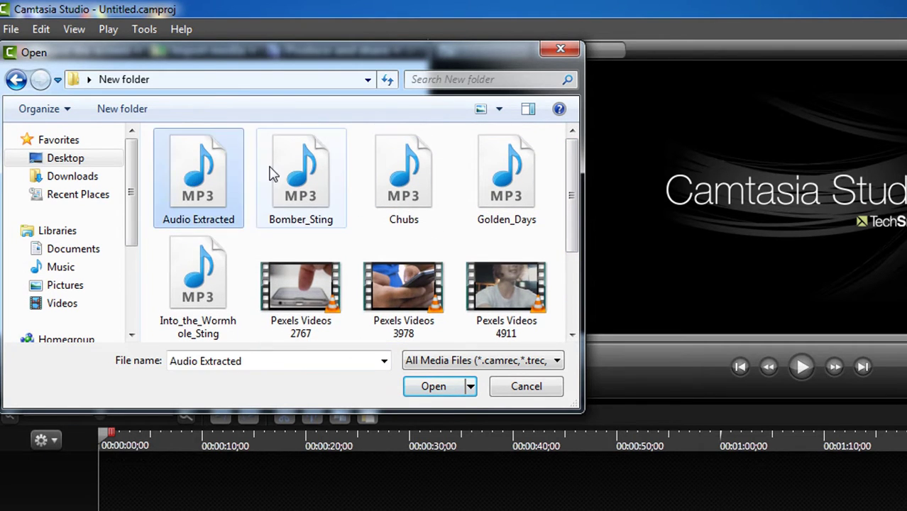
{"action": "left_click", "coordinate": [300, 174], "text": "ctrl"}
{"action": "left_click", "coordinate": [403, 174], "text": "ctrl"}
{"action": "left_click", "coordinate": [506, 174], "text": "ctrl"}
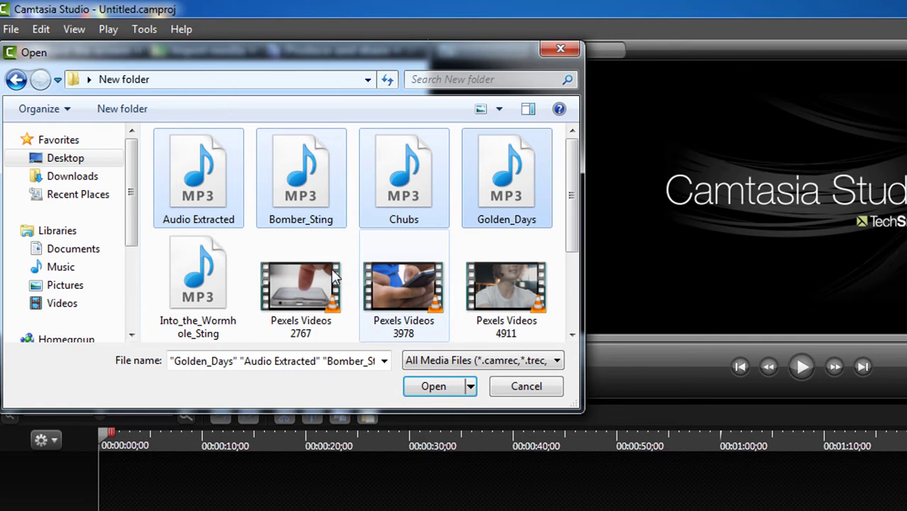
{"action": "left_click", "coordinate": [218, 293], "text": "ctrl"}
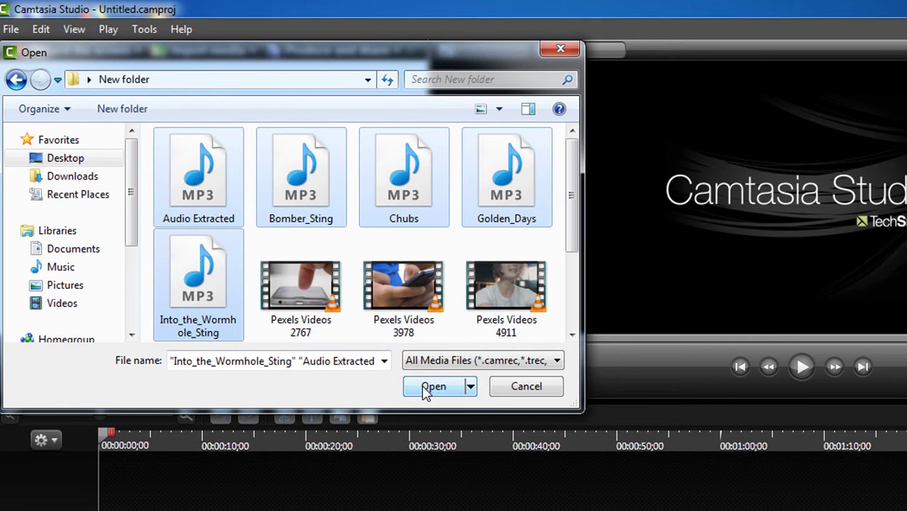
{"action": "left_click", "coordinate": [436, 392]}
{"action": "left_click", "coordinate": [434, 388]}
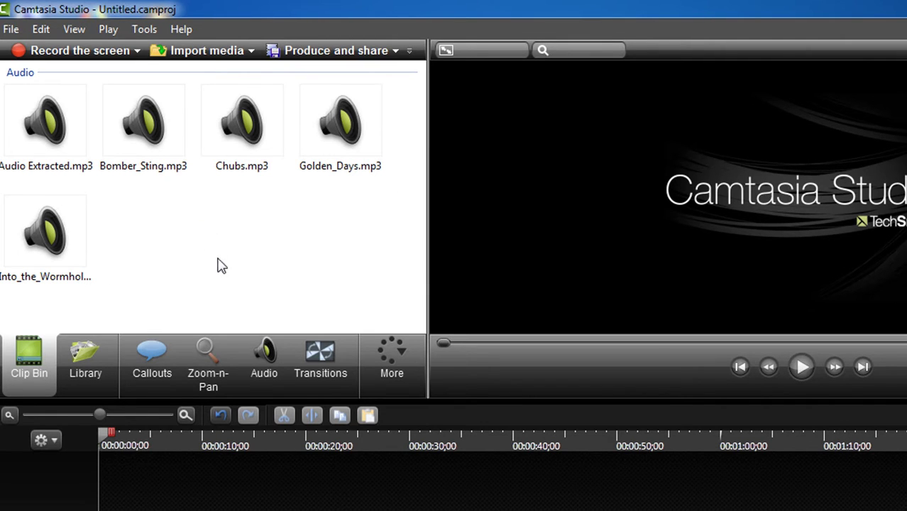
Import the six Pexels videos, TOP4TECK LOGO and VID_20190319_221220 from New folder into the Clip Bin
{"action": "right_click", "coordinate": [196, 212]}
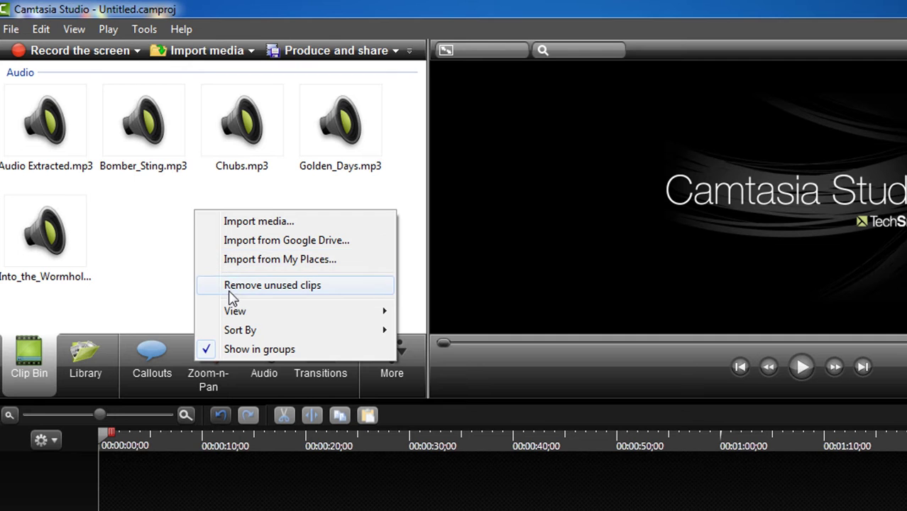
{"action": "left_click", "coordinate": [236, 225]}
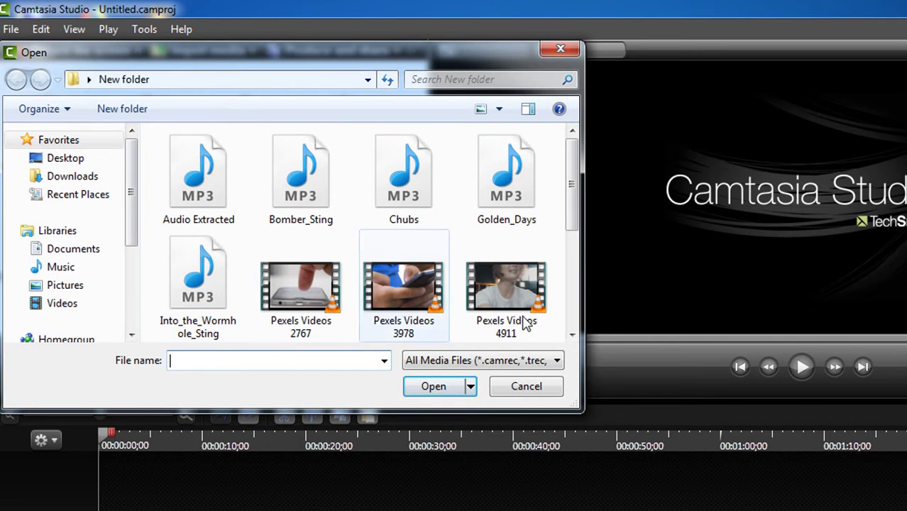
{"action": "left_click_drag", "start_coordinate": [575, 203], "coordinate": [572, 230]}
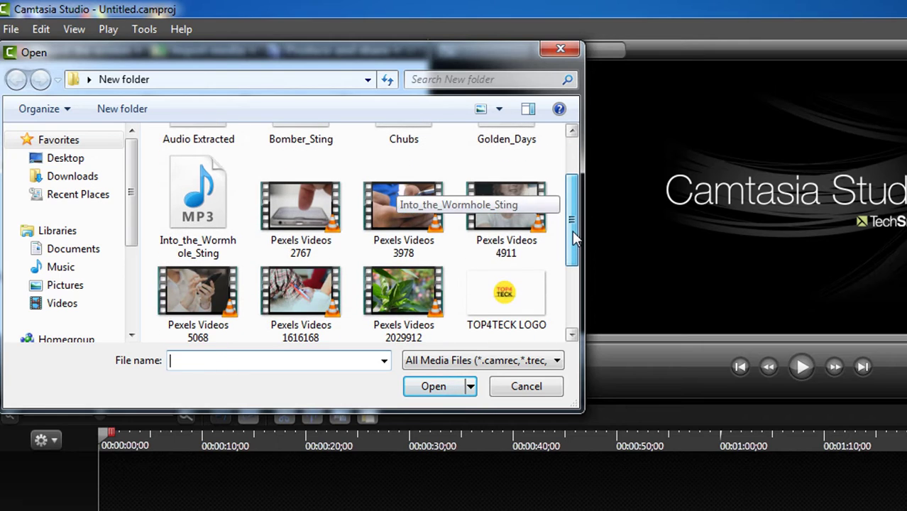
{"action": "left_click", "coordinate": [311, 205]}
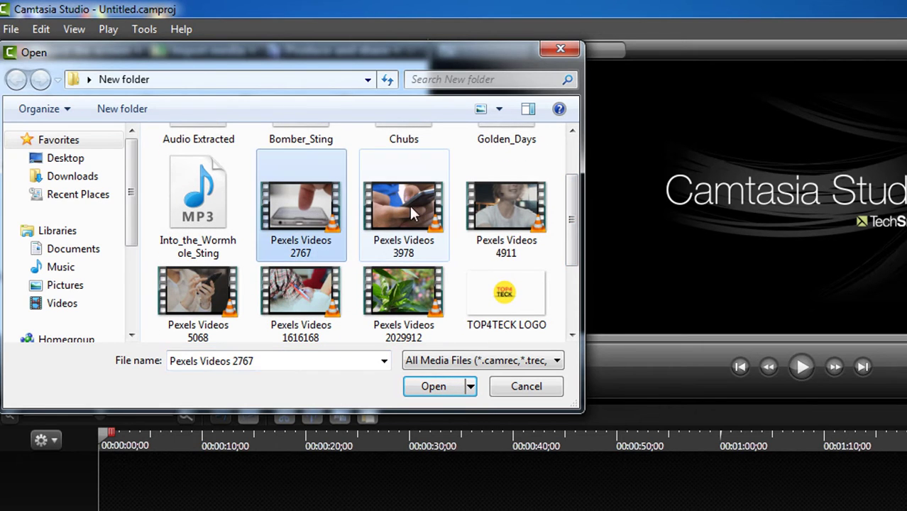
{"action": "left_click", "coordinate": [426, 209], "text": "ctrl"}
{"action": "left_click", "coordinate": [490, 209], "text": "ctrl"}
{"action": "left_click", "coordinate": [404, 278], "text": "ctrl"}
{"action": "left_click", "coordinate": [303, 295], "text": "ctrl"}
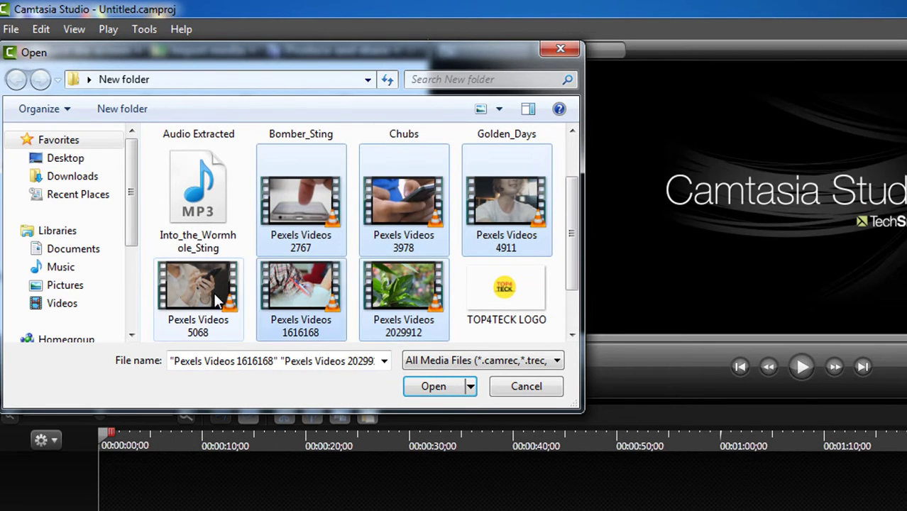
{"action": "left_click", "coordinate": [213, 296], "text": "ctrl"}
{"action": "left_click", "coordinate": [522, 295], "text": "ctrl"}
{"action": "scroll", "coordinate": [573, 239], "scroll_direction": "down", "scroll_amount": 2}
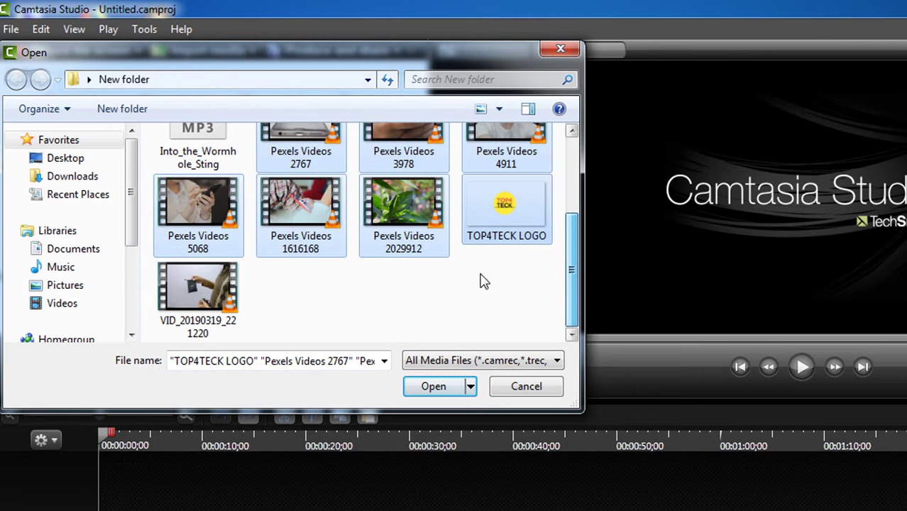
{"action": "left_click", "coordinate": [198, 290], "text": "ctrl"}
{"action": "left_click", "coordinate": [426, 387]}
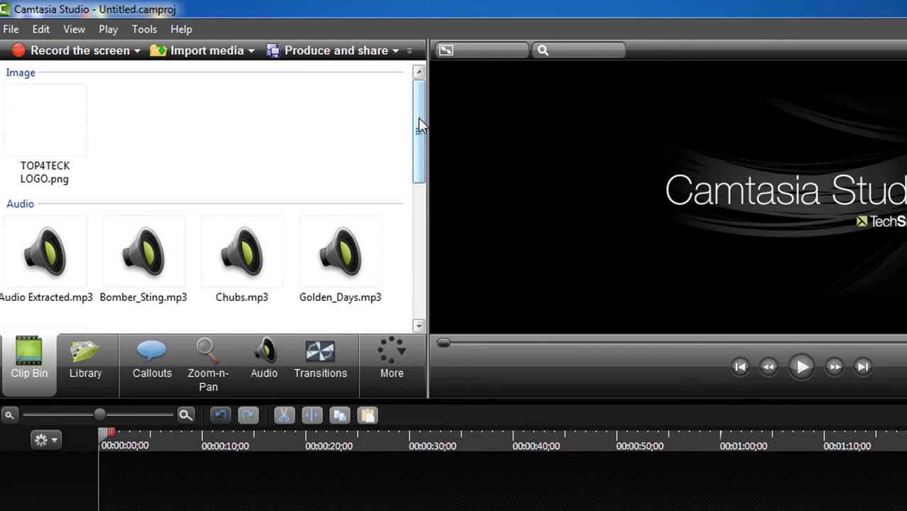
{"action": "left_click_drag", "start_coordinate": [420, 126], "coordinate": [381, 122]}
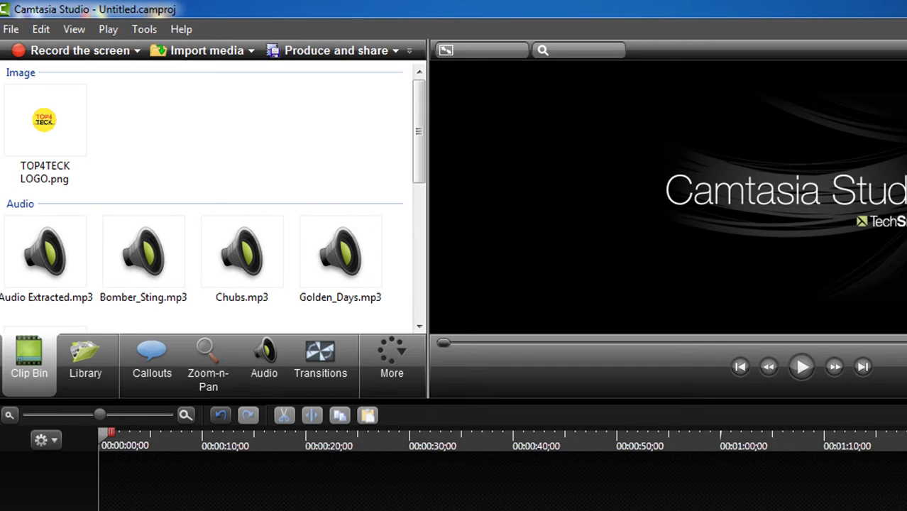
Close the New folder window on the desktop and return to Camtasia Studio
{"action": "key", "text": "super+d"}
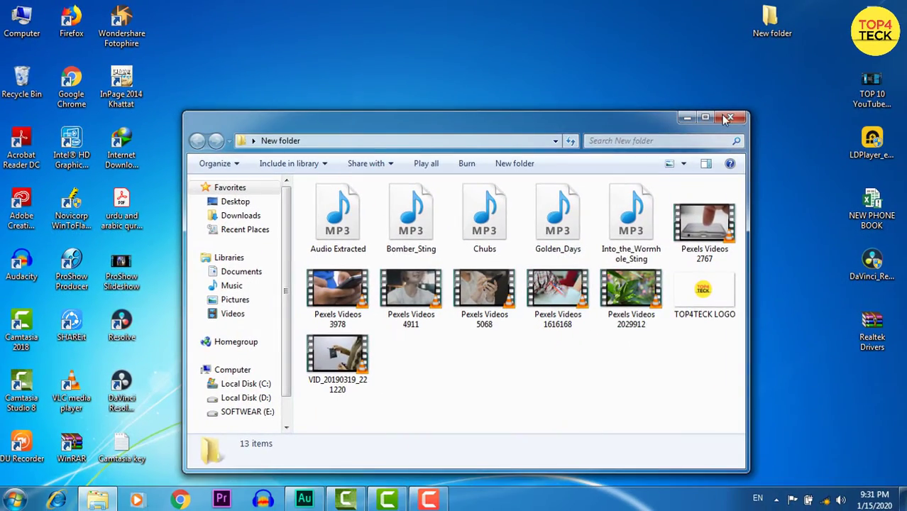
{"action": "left_click", "coordinate": [731, 120]}
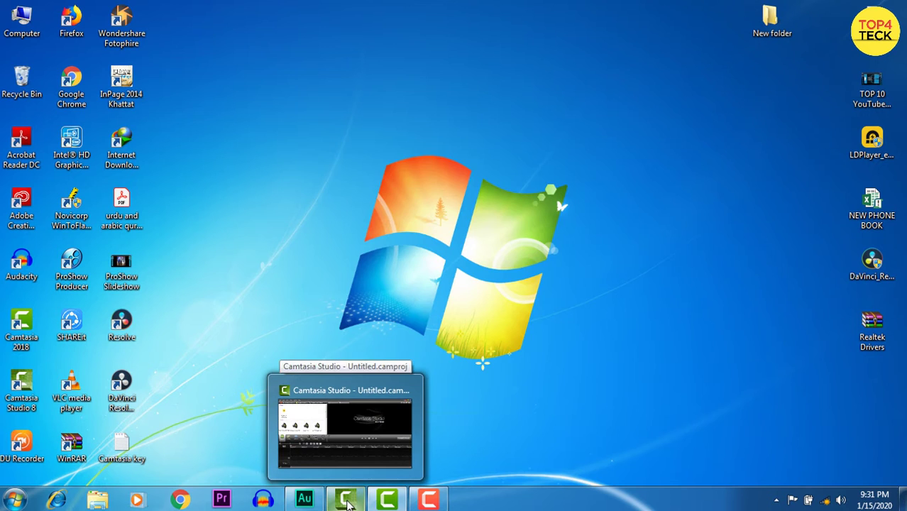
{"action": "left_click", "coordinate": [346, 501]}
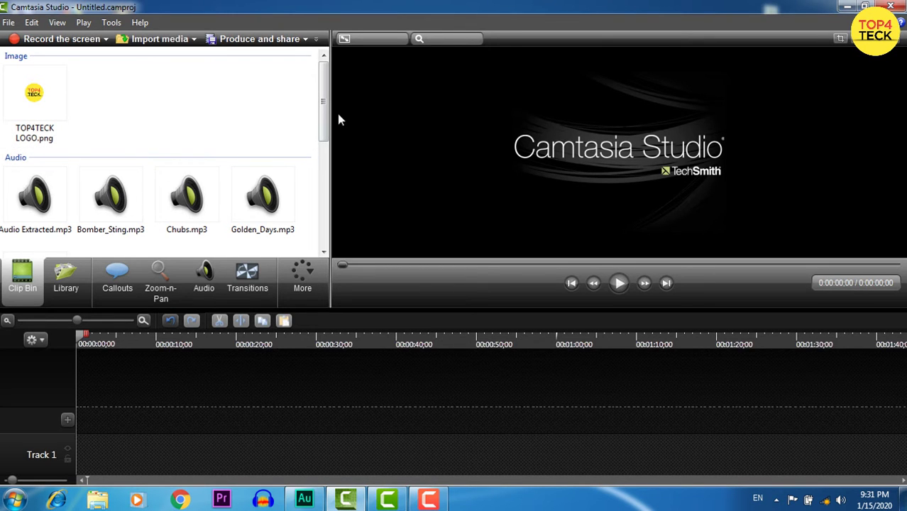
Place Pexels Videos 1616168.mp4 at the start of Track 1
{"action": "scroll", "coordinate": [323, 125], "scroll_direction": "down", "scroll_amount": 5}
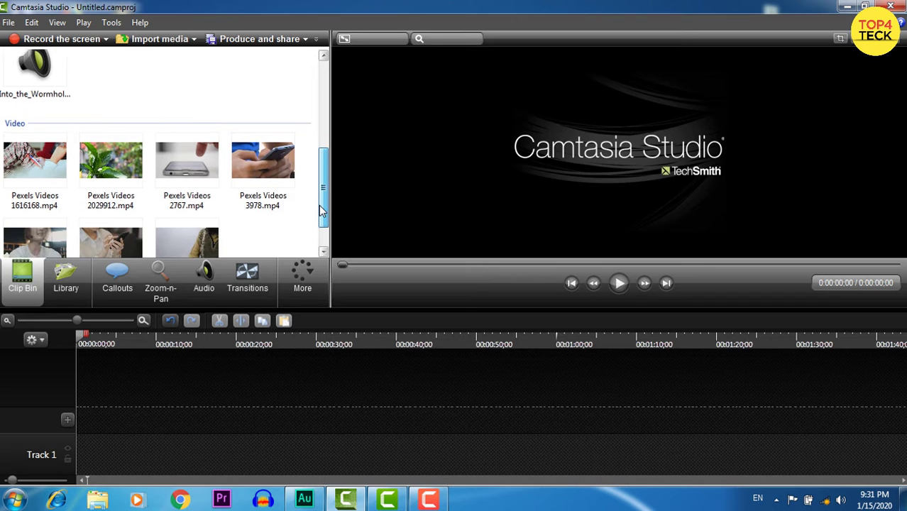
{"action": "left_click", "coordinate": [29, 137]}
{"action": "left_click_drag", "start_coordinate": [29, 135], "coordinate": [91, 455]}
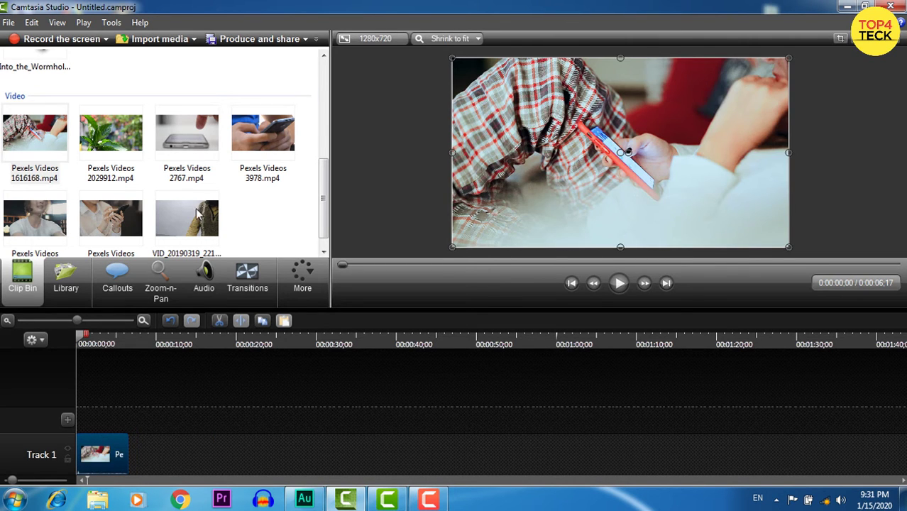
Set the project's editing dimensions to Maximum 720p HD (1280x720)
{"action": "mouse_move", "coordinate": [452, 57]}
{"action": "left_mouse_down"}
{"action": "mouse_move", "coordinate": [419, 43]}
{"action": "mouse_move", "coordinate": [452, 58]}
{"action": "left_mouse_up"}
{"action": "left_click", "coordinate": [376, 39]}
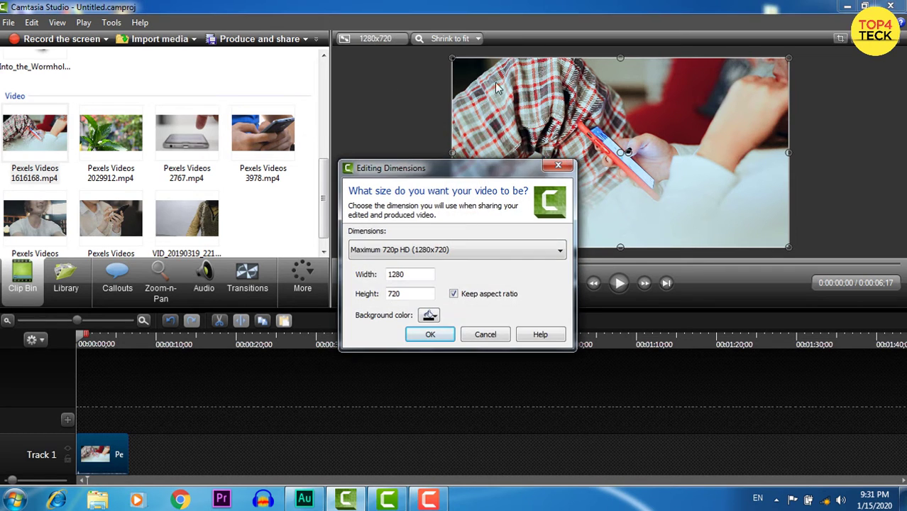
{"action": "left_click", "coordinate": [561, 253]}
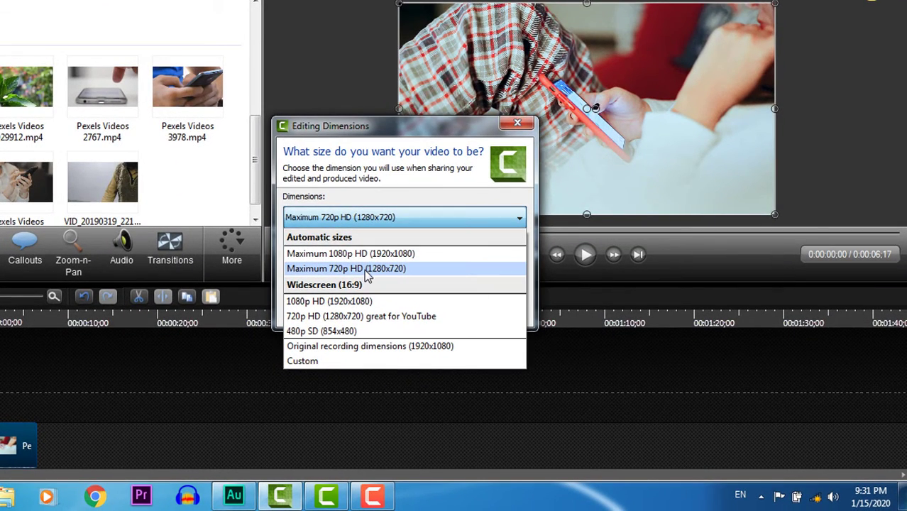
{"action": "left_click", "coordinate": [367, 269]}
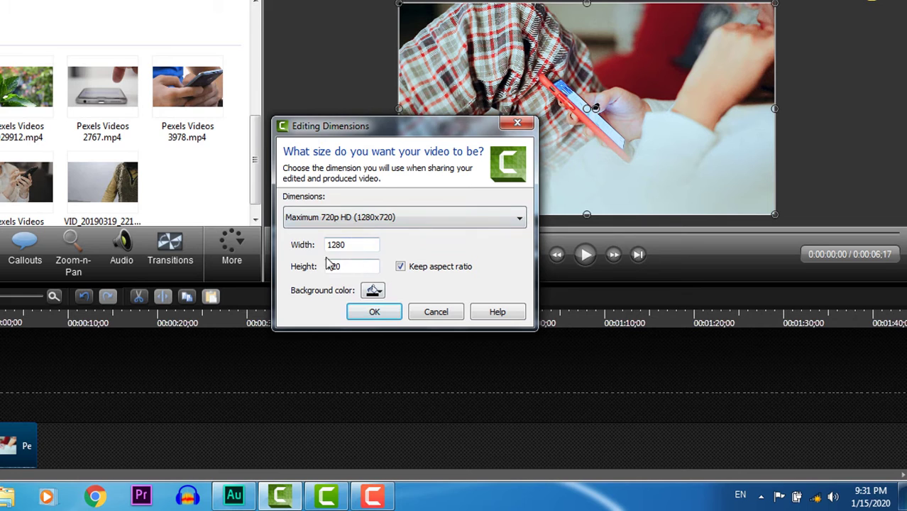
{"action": "left_click", "coordinate": [387, 315]}
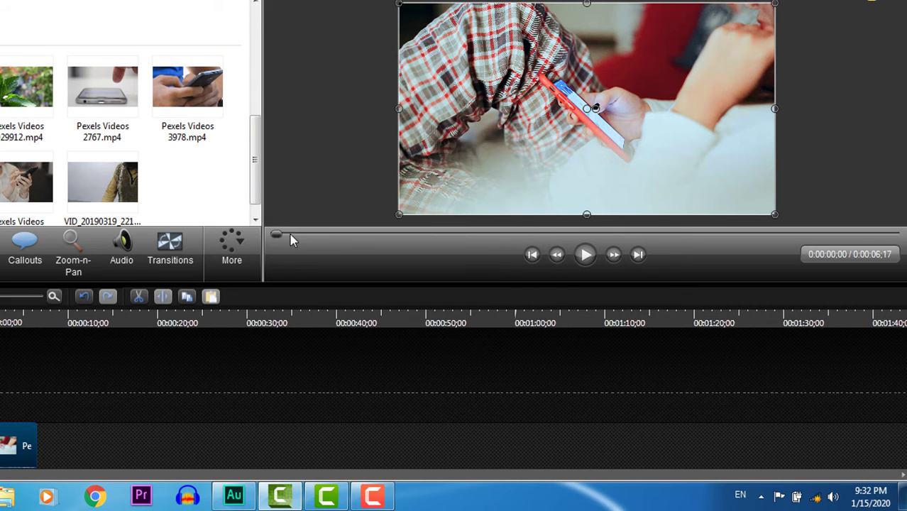
Add Pexels Videos 2767.mp4 after the first clip on Track 1 and place Into_the_Wormhole_Sting at the start of Track 2
{"action": "left_click", "coordinate": [95, 87]}
{"action": "left_click_drag", "start_coordinate": [96, 87], "coordinate": [57, 443]}
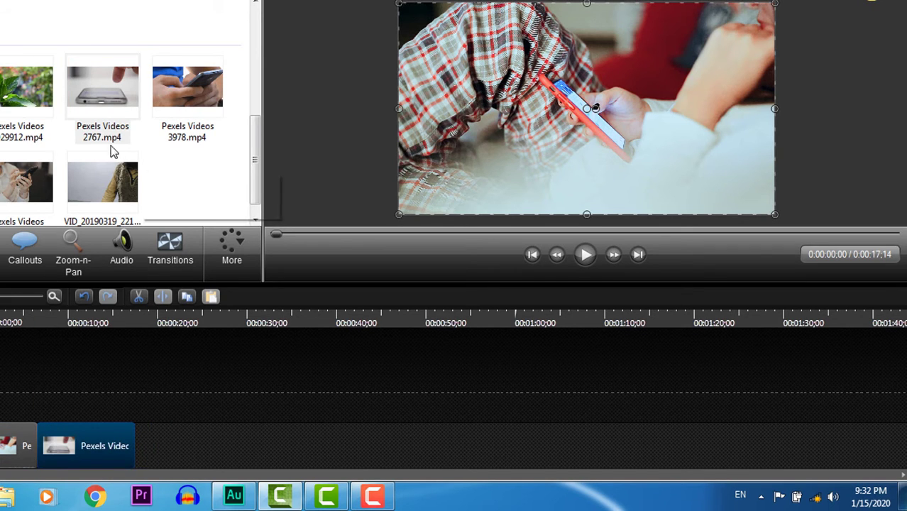
{"action": "left_click_drag", "start_coordinate": [258, 165], "coordinate": [257, 106]}
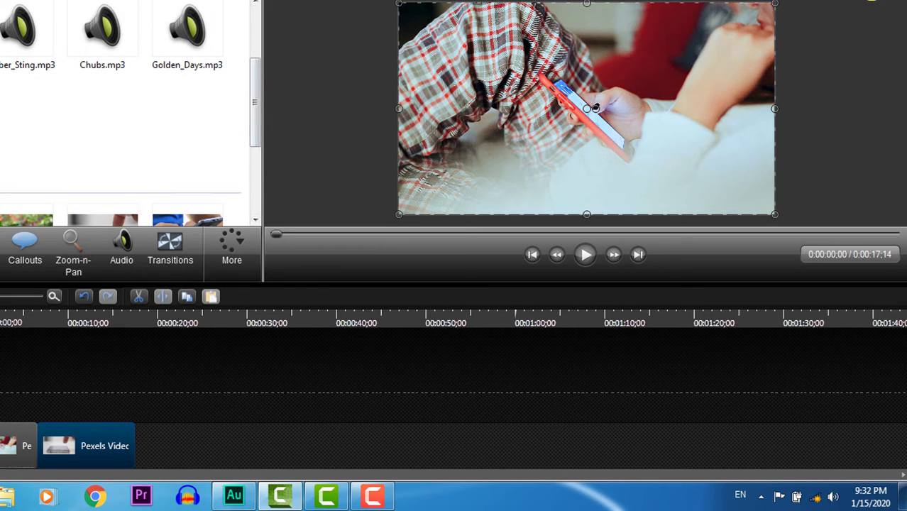
{"action": "left_click_drag", "start_coordinate": [52, 386], "coordinate": [3, 416]}
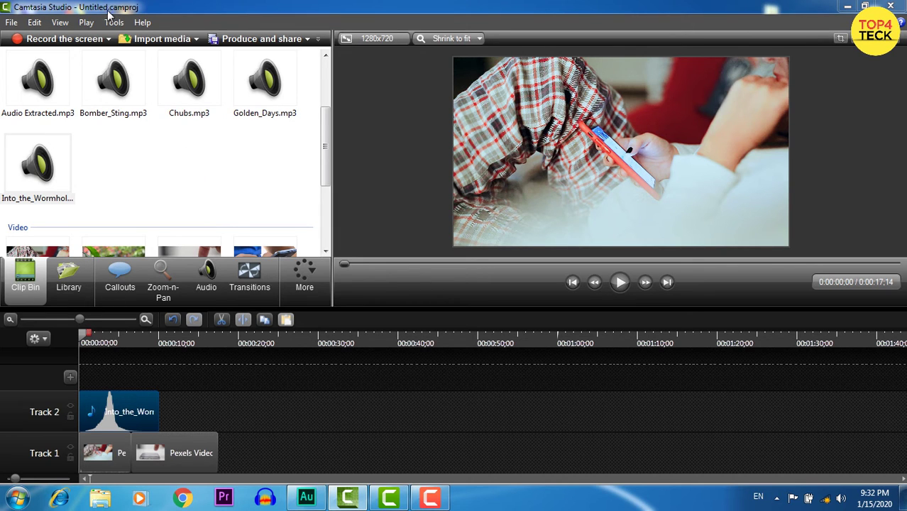
Add two empty tracks, Track 3 and Track 4, above Track 2 in the timeline
{"action": "left_click_drag", "start_coordinate": [325, 156], "coordinate": [325, 111]}
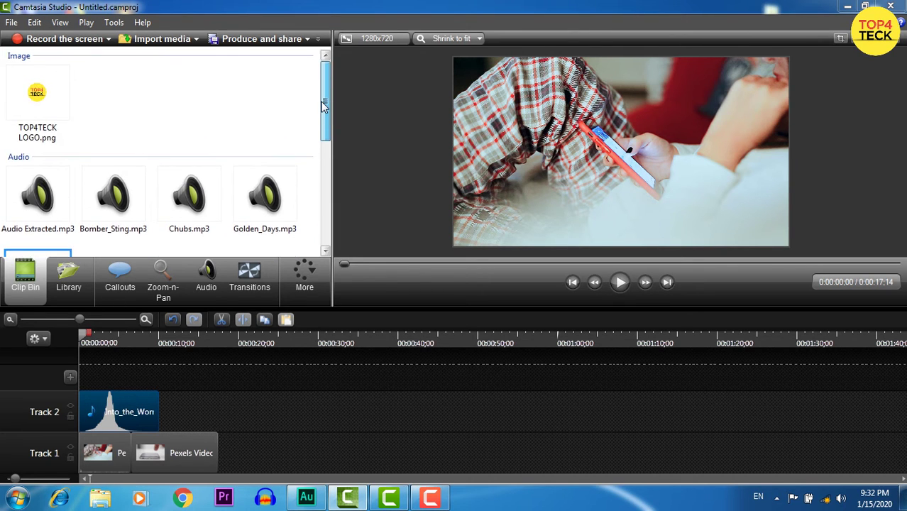
{"action": "left_click", "coordinate": [71, 379]}
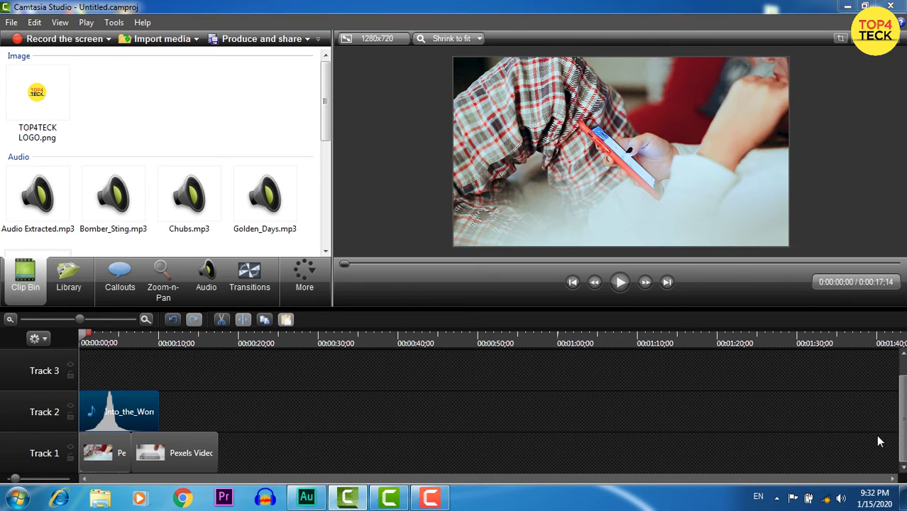
{"action": "scroll", "coordinate": [49, 362], "scroll_direction": "up", "scroll_amount": 1}
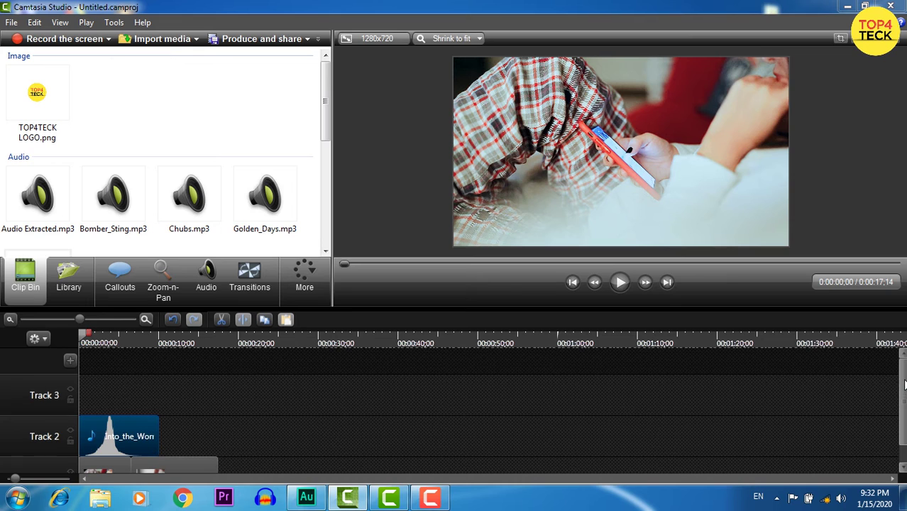
{"action": "left_click", "coordinate": [70, 361]}
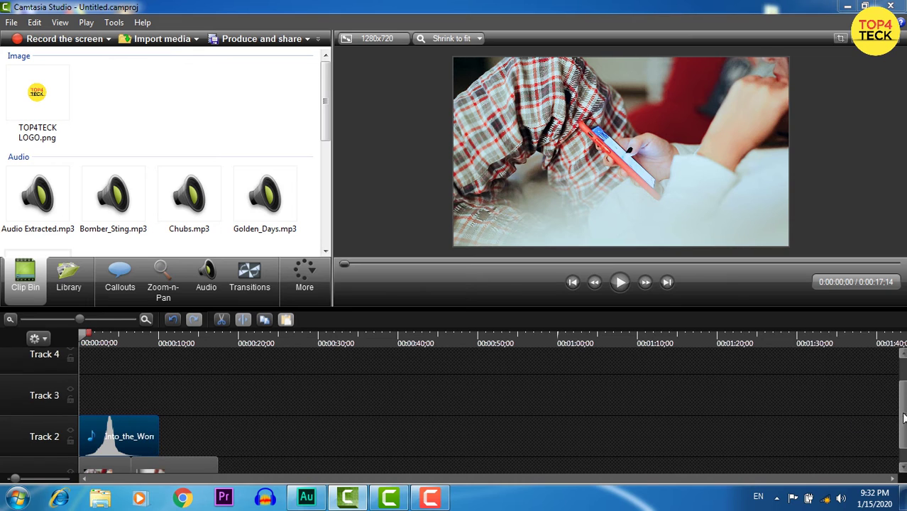
{"action": "scroll", "coordinate": [903, 419], "scroll_direction": "up", "scroll_amount": 2}
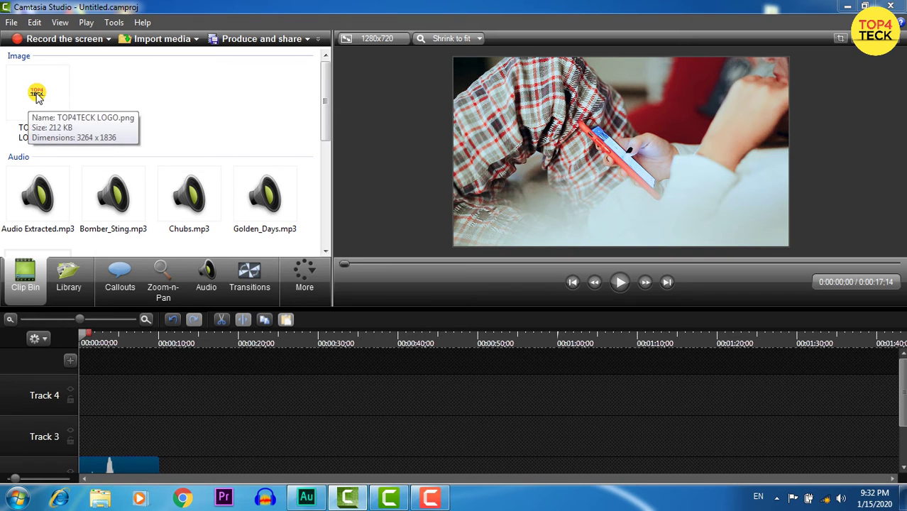
Place TOP4TECK LOGO.png at the start of Track 3 and extend it to the end of the videos on Track 1
{"action": "left_click_drag", "start_coordinate": [31, 110], "coordinate": [88, 436]}
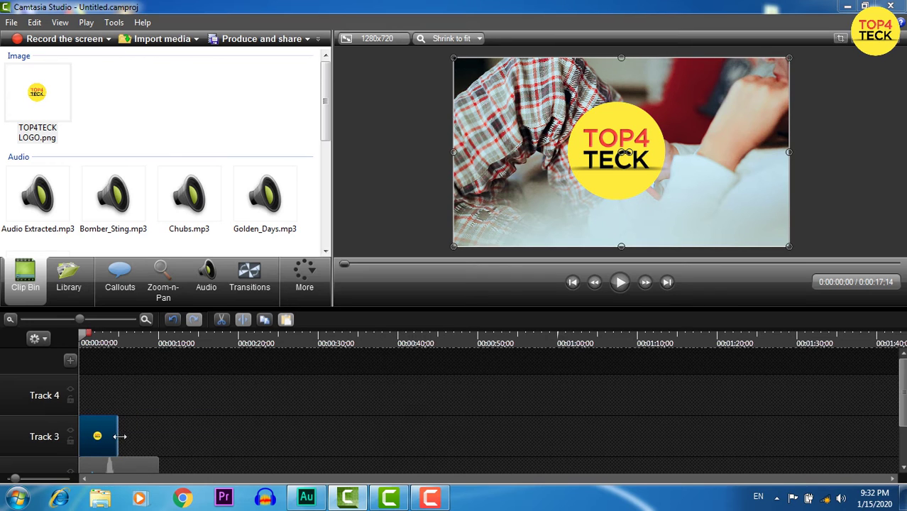
{"action": "left_click_drag", "start_coordinate": [117, 436], "coordinate": [208, 441]}
{"action": "scroll", "coordinate": [249, 429], "scroll_direction": "down", "scroll_amount": 2}
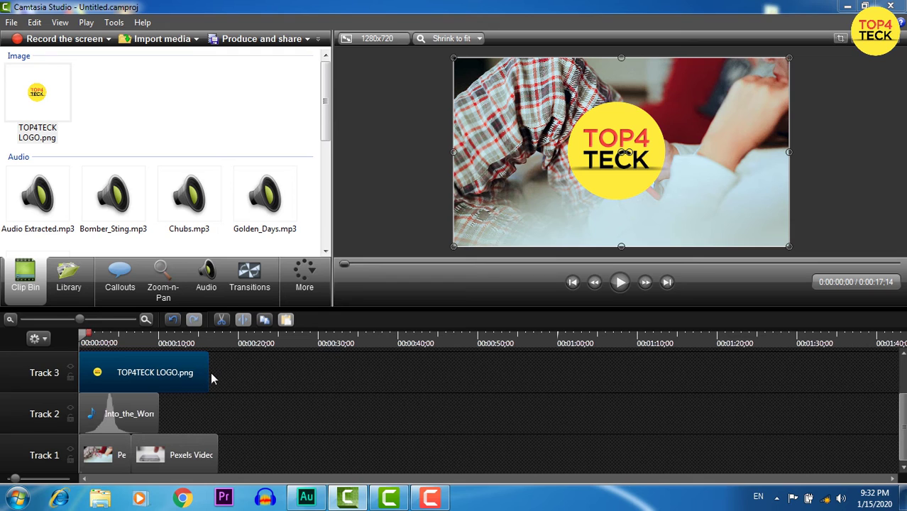
{"action": "left_click_drag", "start_coordinate": [211, 374], "coordinate": [220, 369]}
Replace the Into_the_Wormhole_Sting clip on Track 2 with Bomber_Sting.mp3
{"action": "left_click", "coordinate": [146, 406]}
{"action": "left_click_drag", "start_coordinate": [105, 209], "coordinate": [146, 415]}
{"action": "left_click", "coordinate": [144, 414]}
{"action": "key", "text": "Delete"}
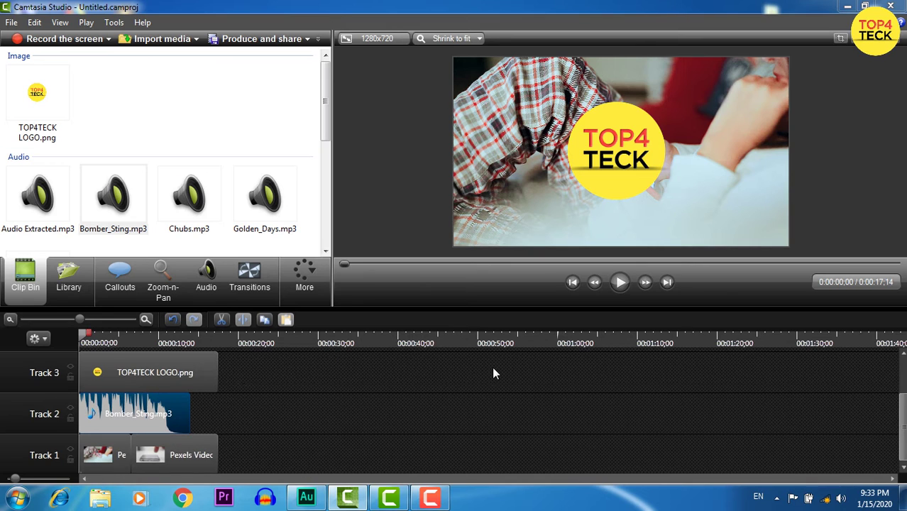
Shift the logo clip slightly later on Track 3 and play the first few seconds of the timeline
{"action": "left_click", "coordinate": [612, 169]}
{"action": "left_click_drag", "start_coordinate": [135, 375], "coordinate": [171, 362]}
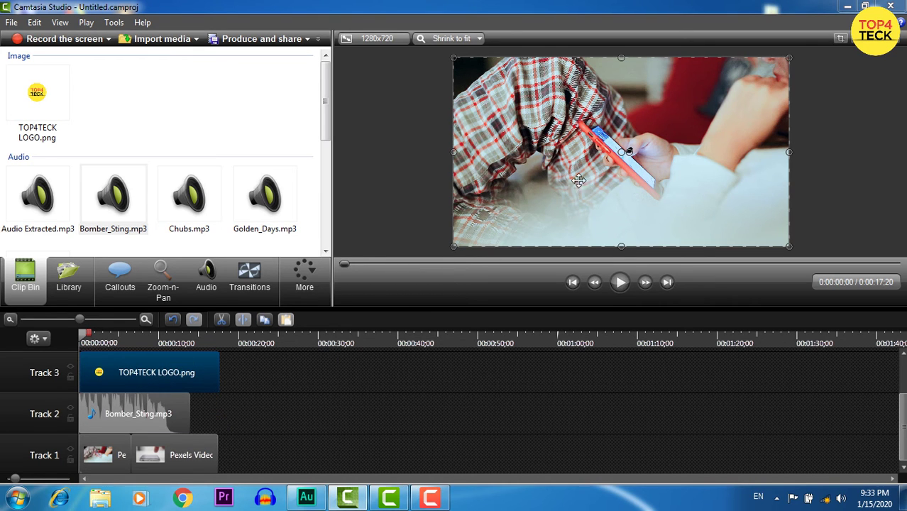
{"action": "left_click_drag", "start_coordinate": [161, 372], "coordinate": [162, 412]}
{"action": "left_click", "coordinate": [161, 414]}
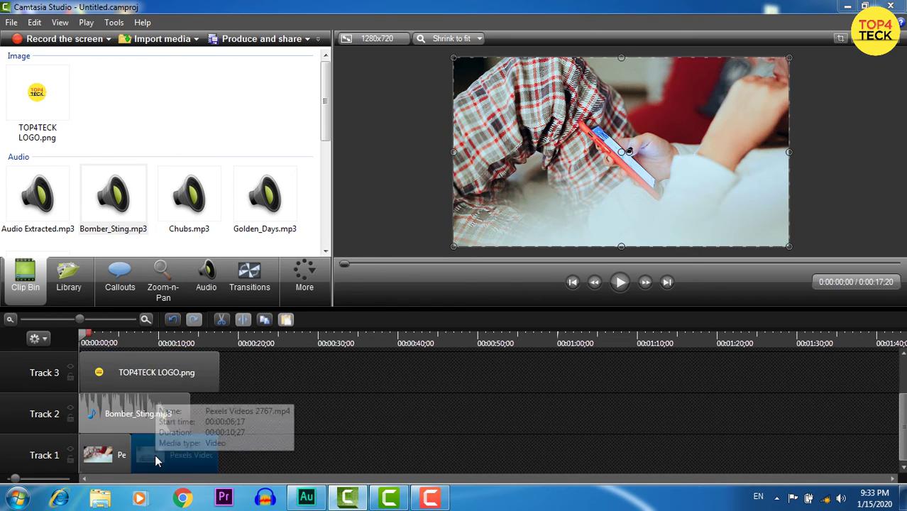
{"action": "left_click", "coordinate": [129, 454]}
{"action": "left_click", "coordinate": [106, 455]}
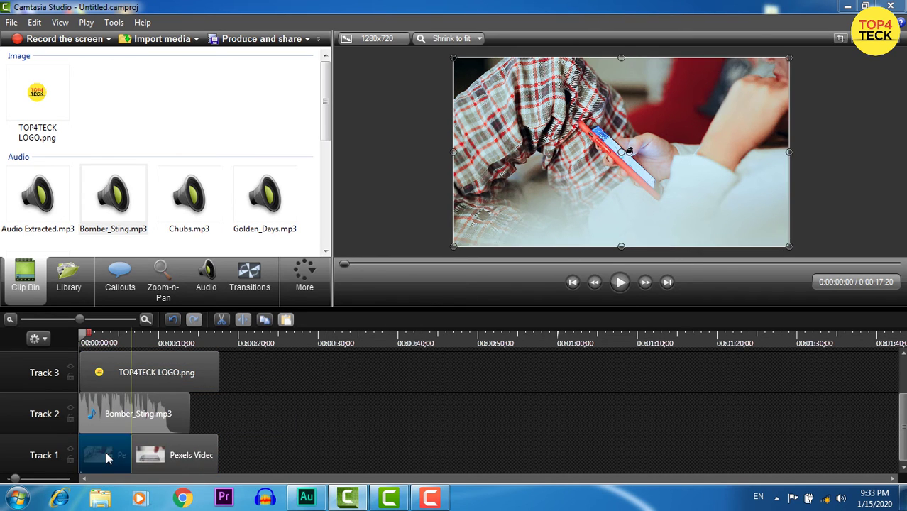
{"action": "left_click", "coordinate": [620, 282]}
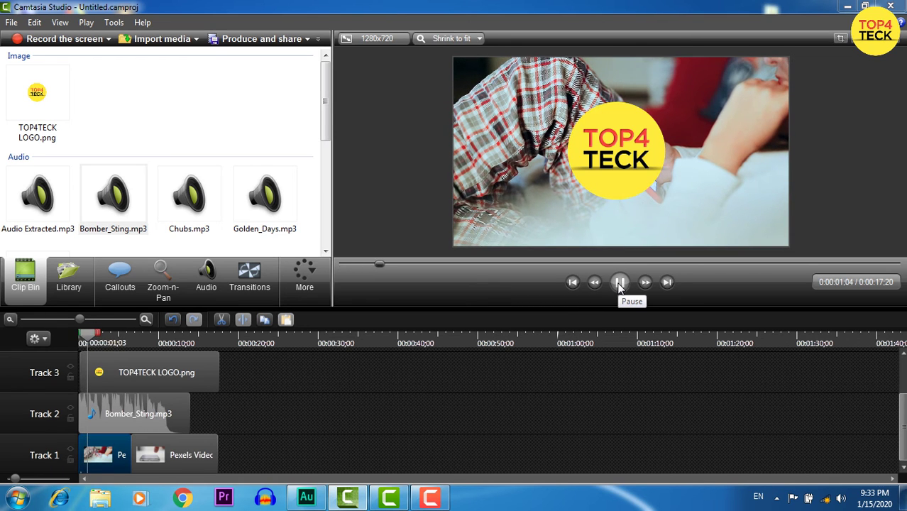
{"action": "left_click", "coordinate": [620, 282]}
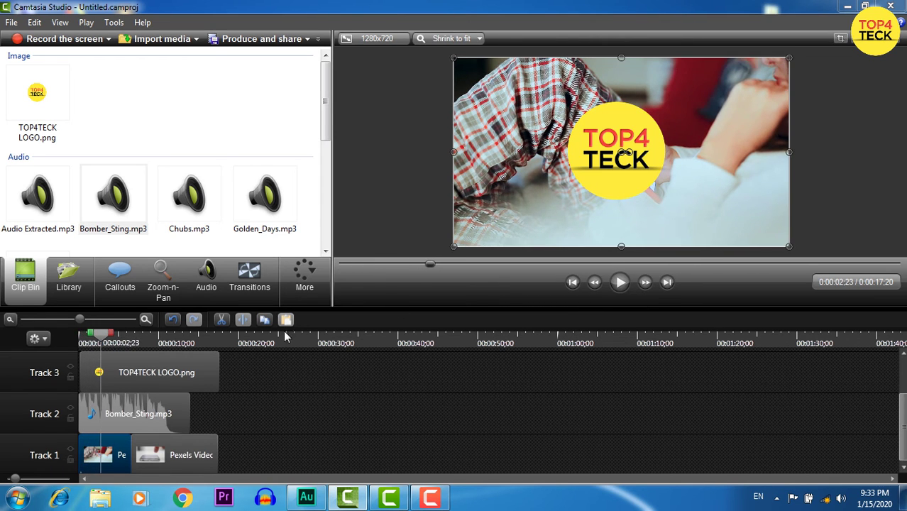
Shrink the TOP4TECK logo on the canvas so it sits as a small watermark in the video's upper-left corner
{"action": "left_click", "coordinate": [165, 380]}
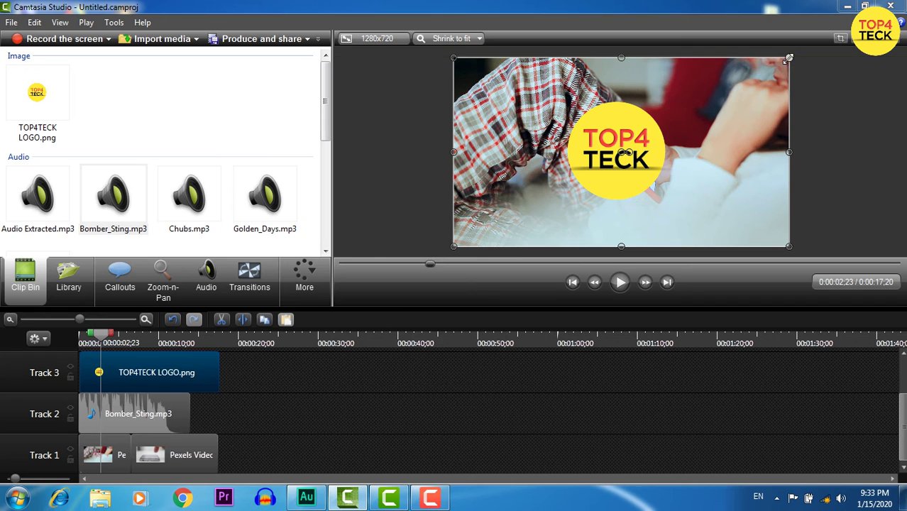
{"action": "left_click_drag", "start_coordinate": [789, 58], "coordinate": [515, 80]}
{"action": "left_click", "coordinate": [594, 123]}
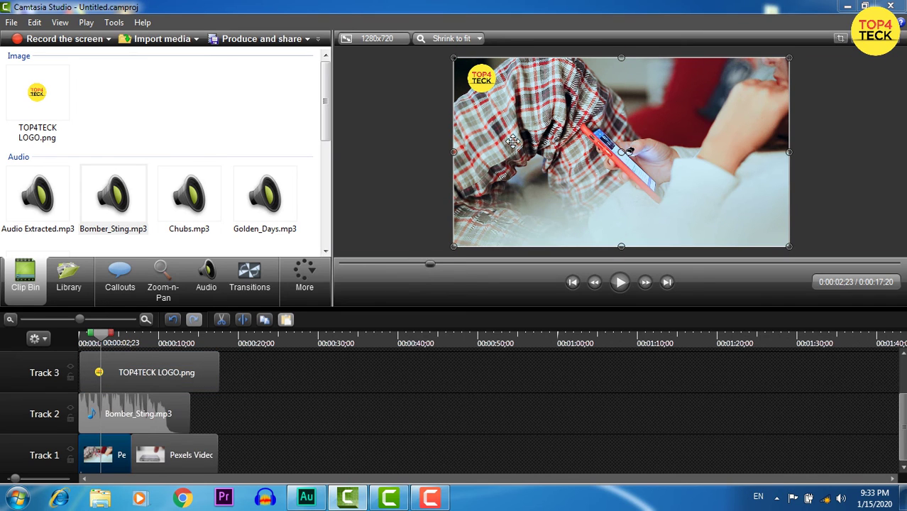
Play the timeline from the beginning to about 12 seconds to check the logo overlay, and view the Clip Bin's videos
{"action": "left_click_drag", "start_coordinate": [104, 338], "coordinate": [81, 339]}
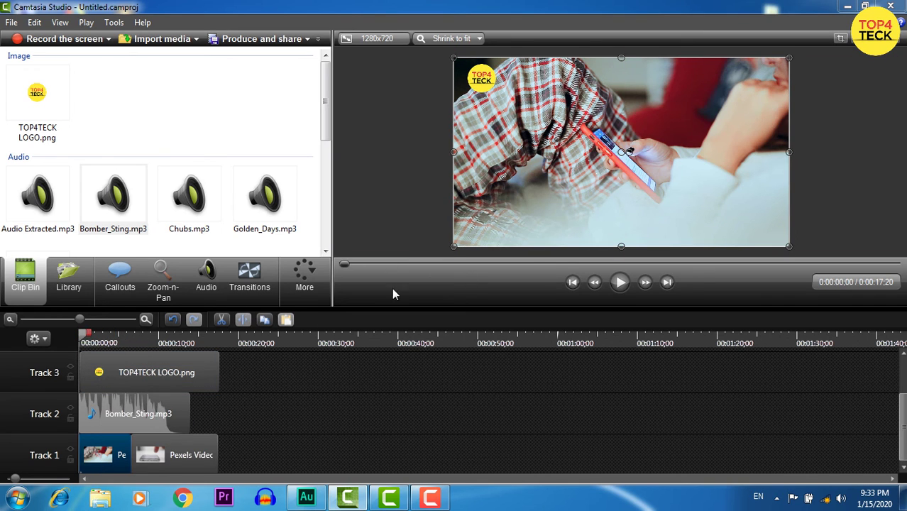
{"action": "left_click", "coordinate": [620, 282]}
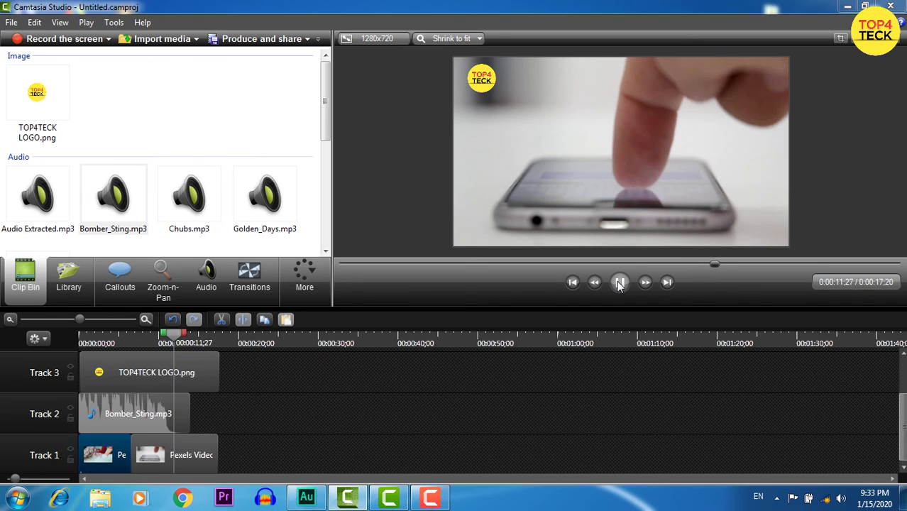
{"action": "left_click", "coordinate": [619, 282]}
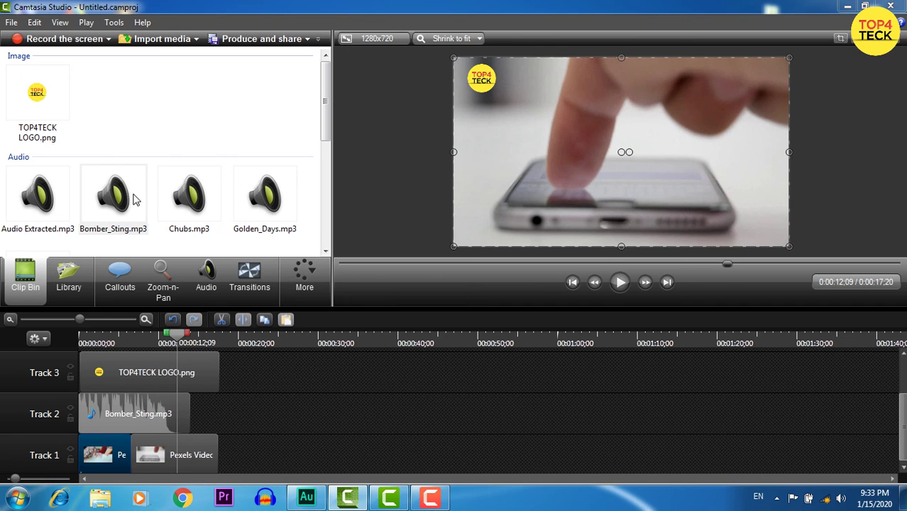
{"action": "left_click_drag", "start_coordinate": [325, 108], "coordinate": [326, 216]}
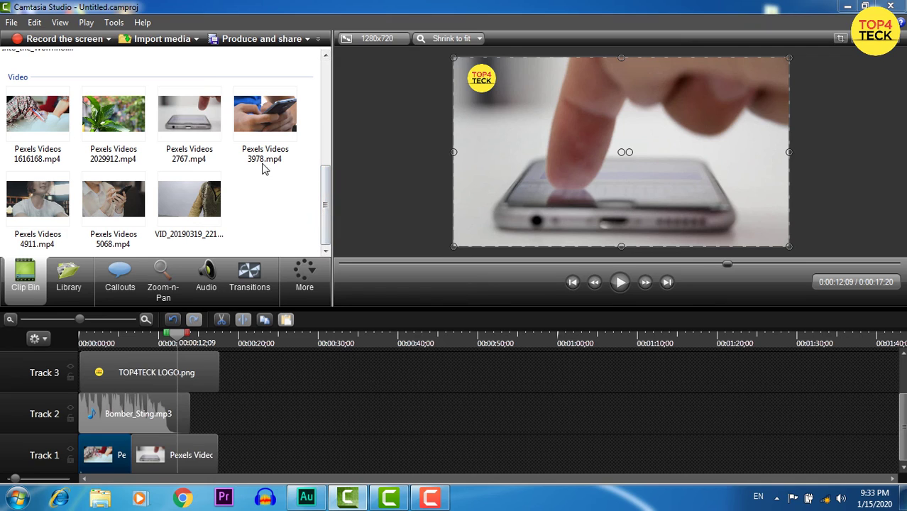